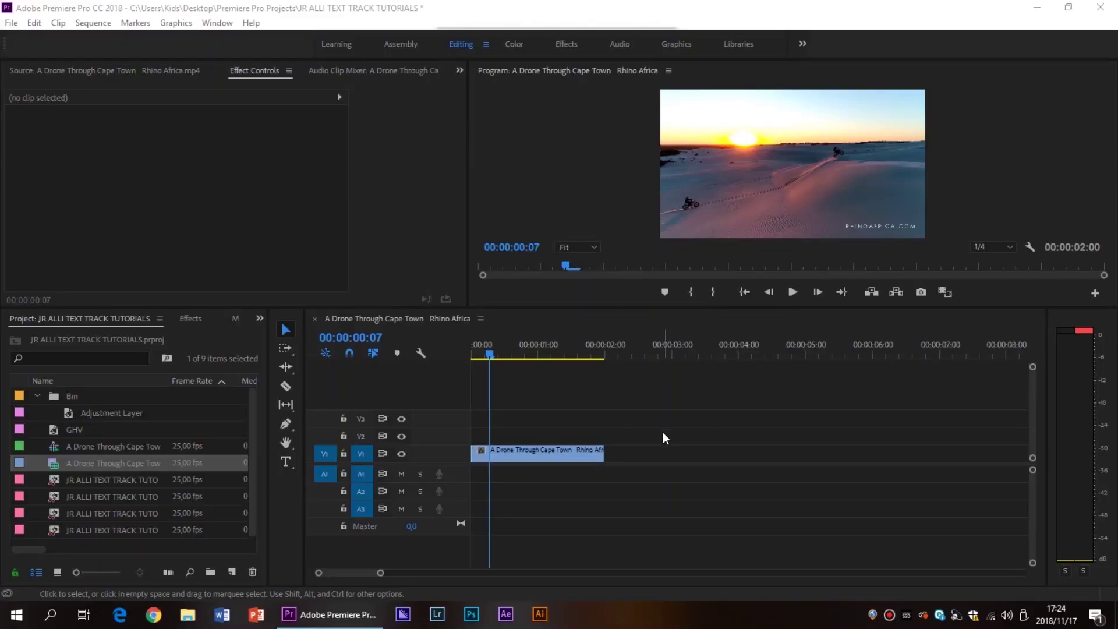
- Replace the V1 drone clip with the linked comp 'JR ALLI TEXT TRACK TUTORIALS Linked Comp 06'
{"action": "mouse_move", "coordinate": [493, 352]}
{"action": "left_mouse_down"}
{"action": "mouse_move", "coordinate": [568, 342]}
{"action": "mouse_move", "coordinate": [501, 367]}
{"action": "left_mouse_up"}
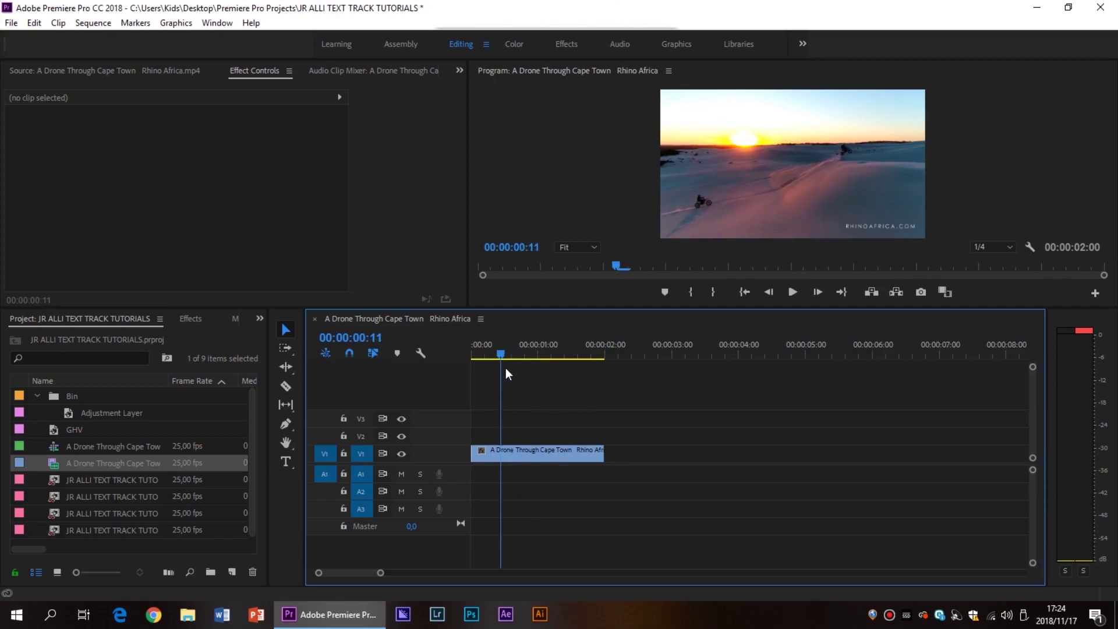
{"action": "right_click", "coordinate": [526, 454]}
{"action": "left_click", "coordinate": [572, 167]}
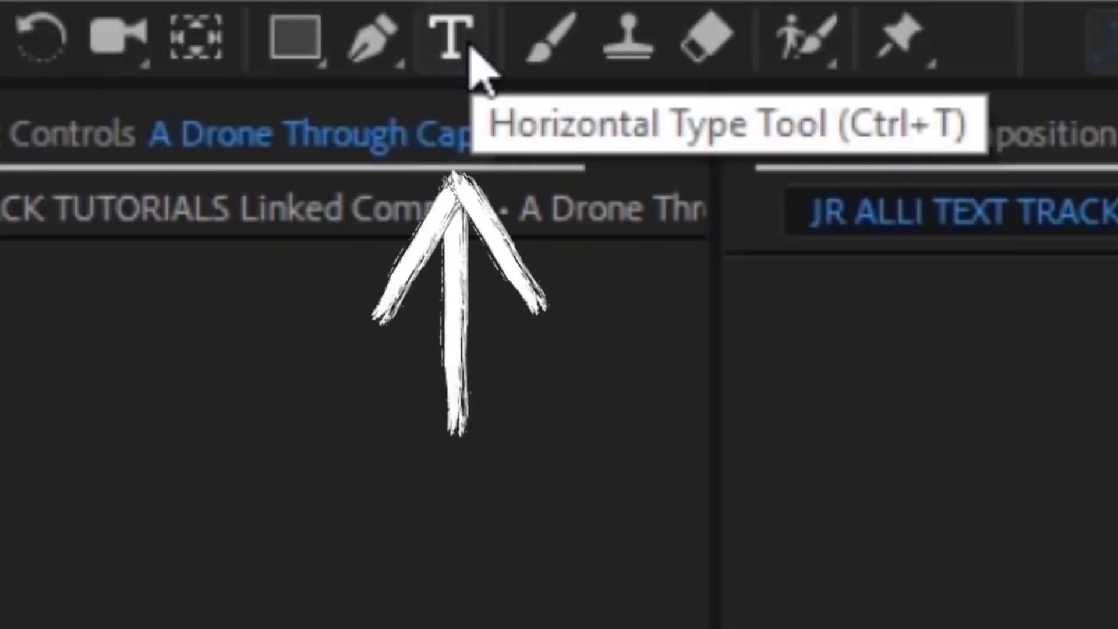
- Draw a text box over the dunes, type 'JR ALLI', and centre-align it
{"action": "left_click", "coordinate": [472, 50]}
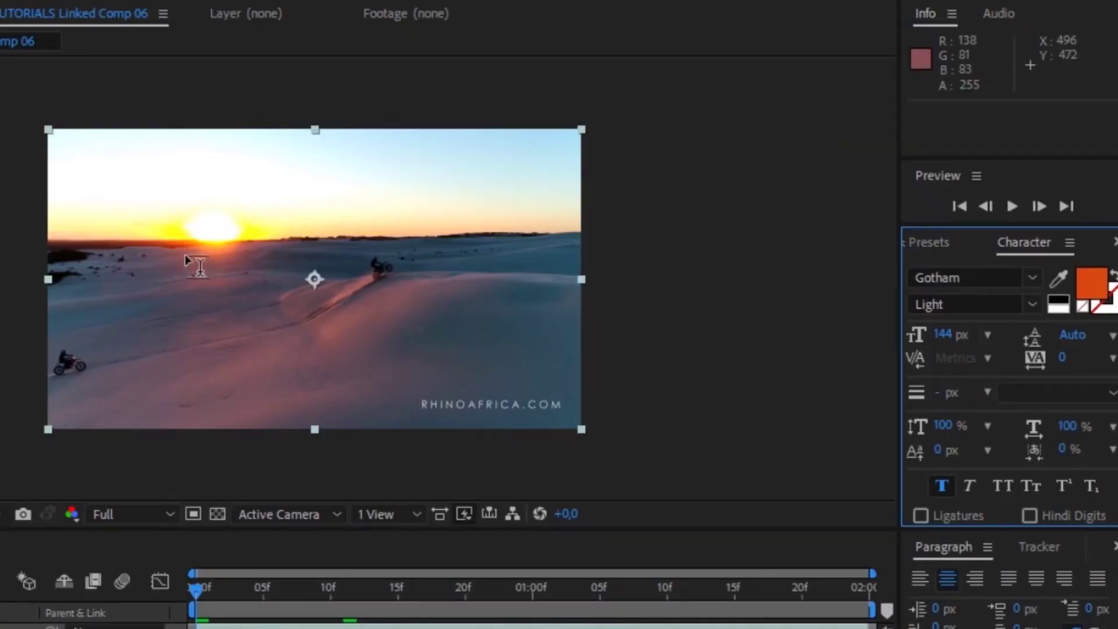
{"action": "left_click_drag", "start_coordinate": [184, 240], "coordinate": [363, 316]}
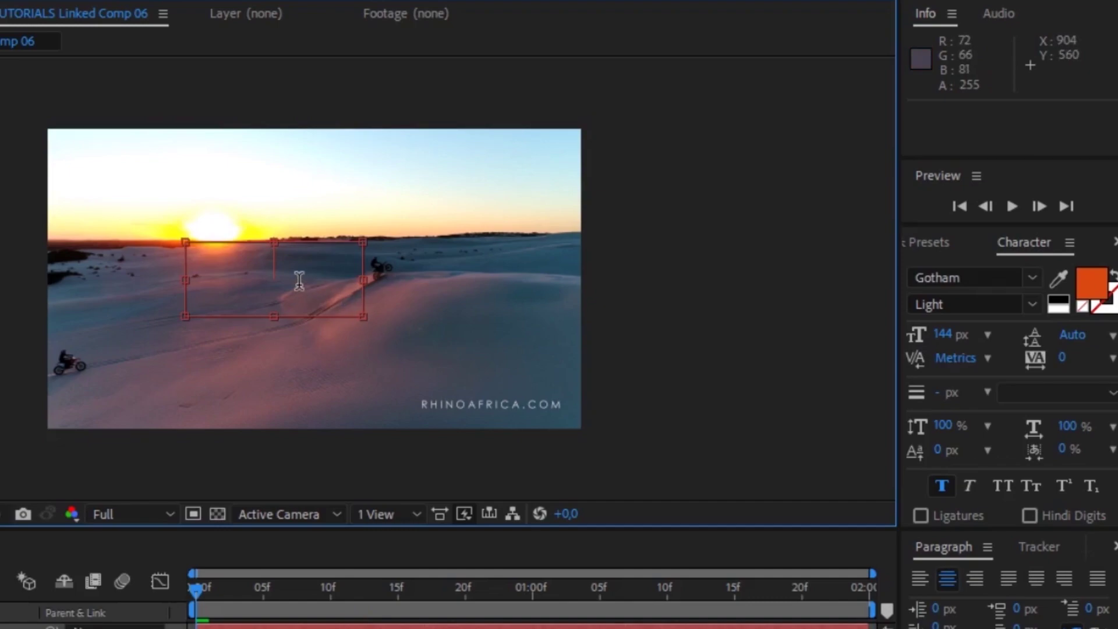
{"action": "type", "text": "JR ALLI"}
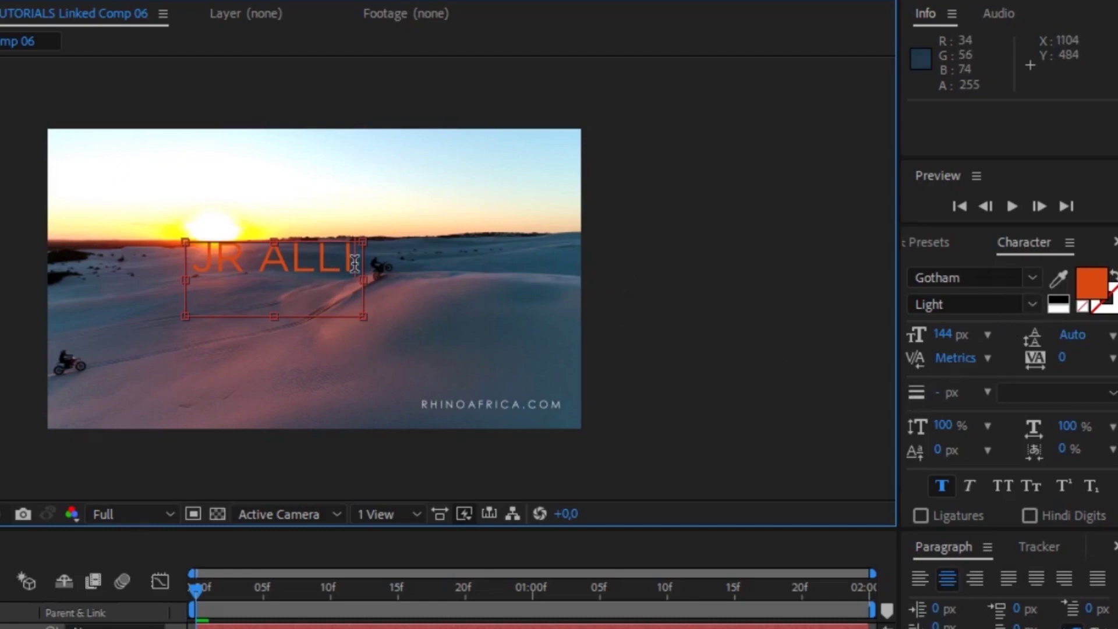
{"action": "left_click", "coordinate": [946, 577]}
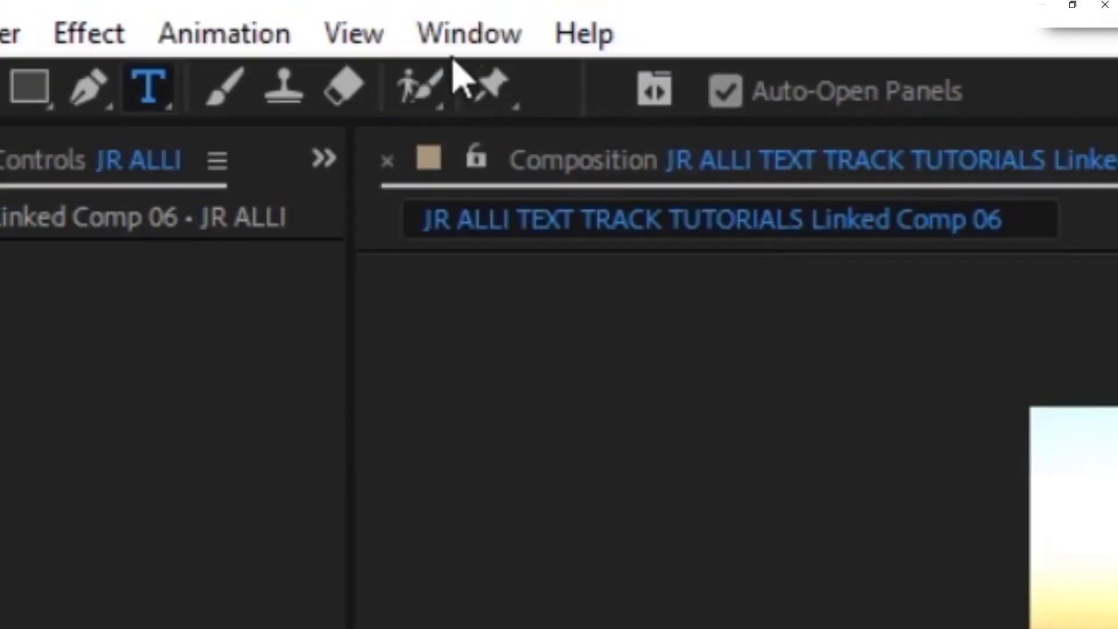
- Centre the JR ALLI layer horizontally and vertically in the composition using the Align panel
{"action": "left_click", "coordinate": [469, 33]}
{"action": "left_click", "coordinate": [502, 348]}
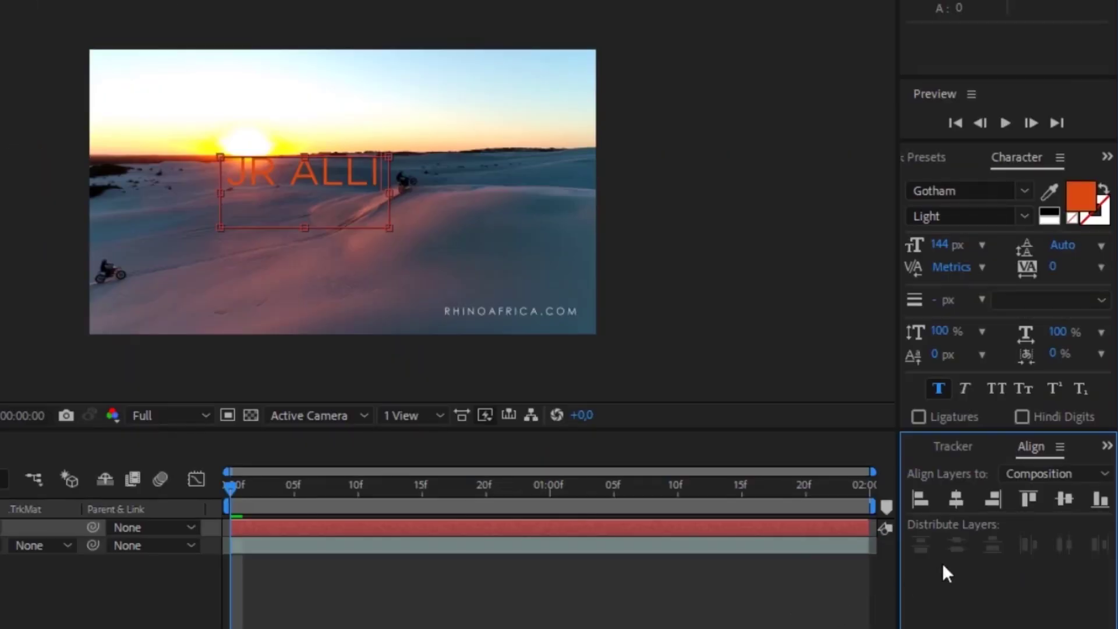
{"action": "left_click", "coordinate": [961, 507]}
{"action": "left_click", "coordinate": [1063, 496]}
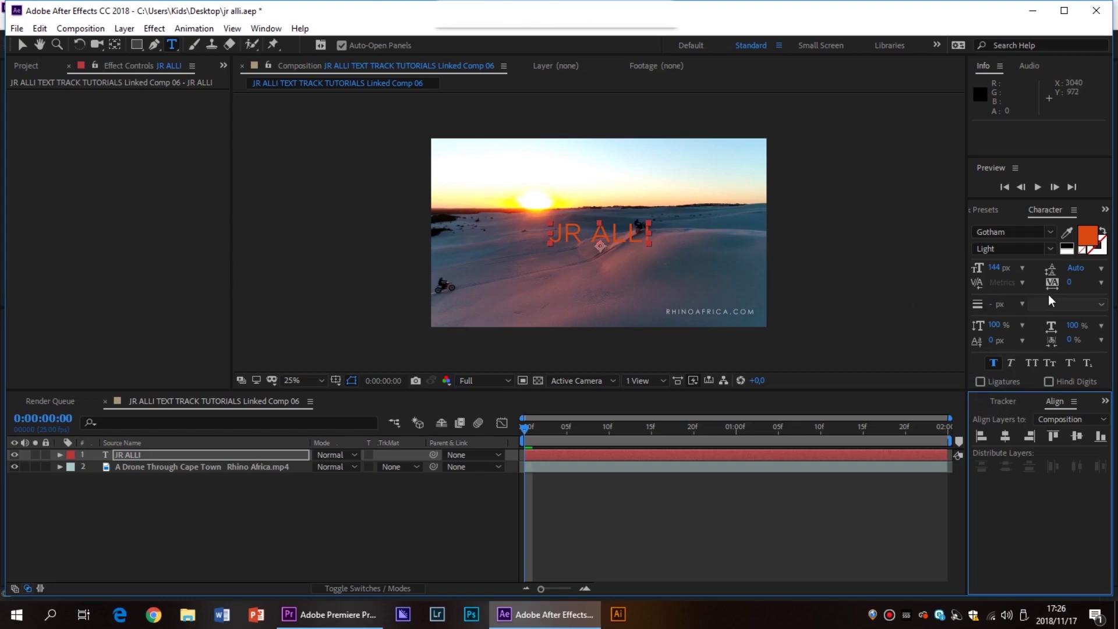
- Search Effects & Presets for 'glow' and drop Glow onto the JR ALLI layer
{"action": "left_click", "coordinate": [991, 207]}
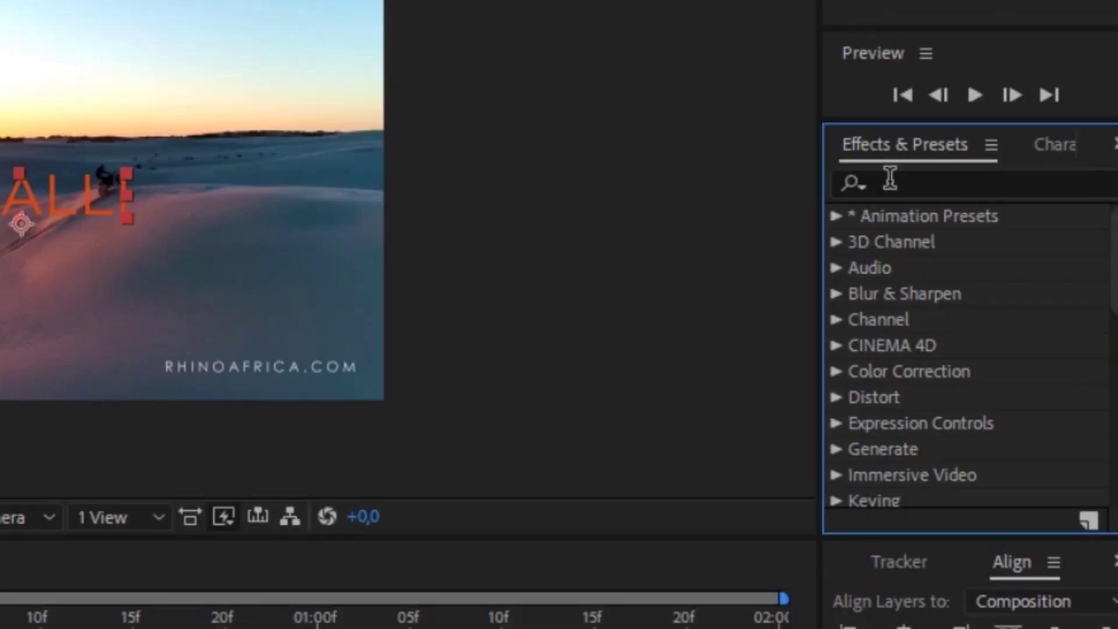
{"action": "left_click", "coordinate": [998, 227]}
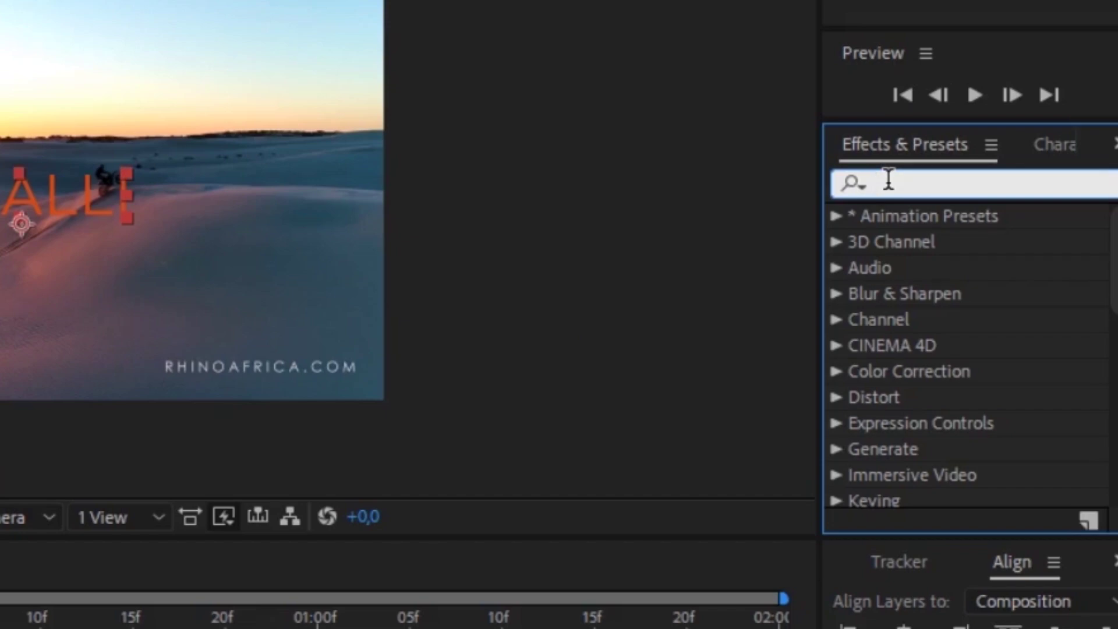
{"action": "type", "text": "glow"}
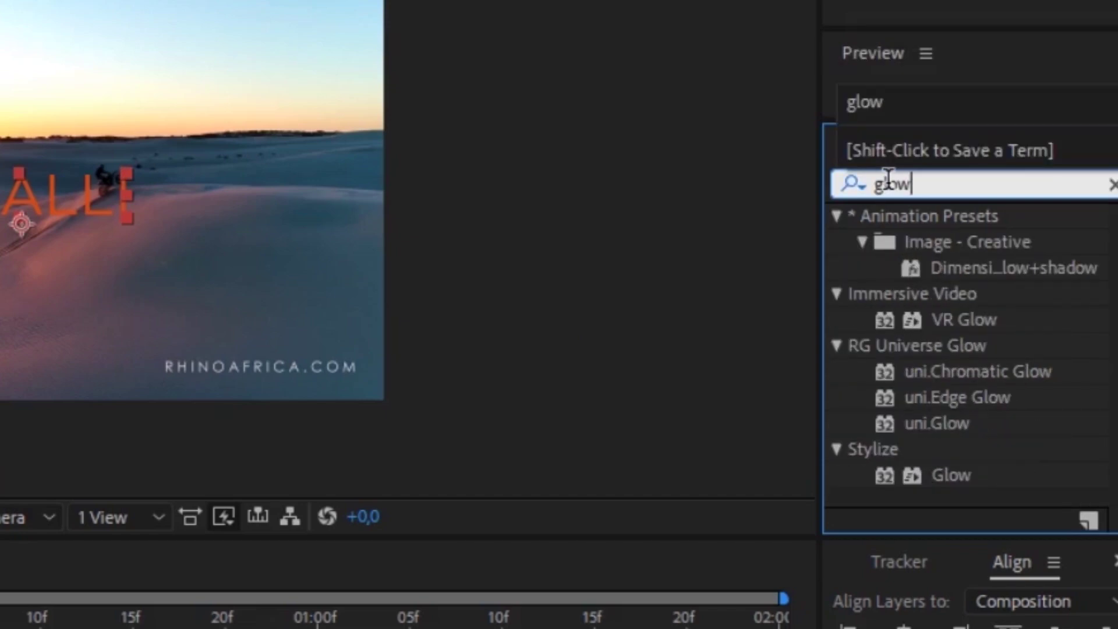
{"action": "left_click_drag", "start_coordinate": [952, 474], "coordinate": [310, 628]}
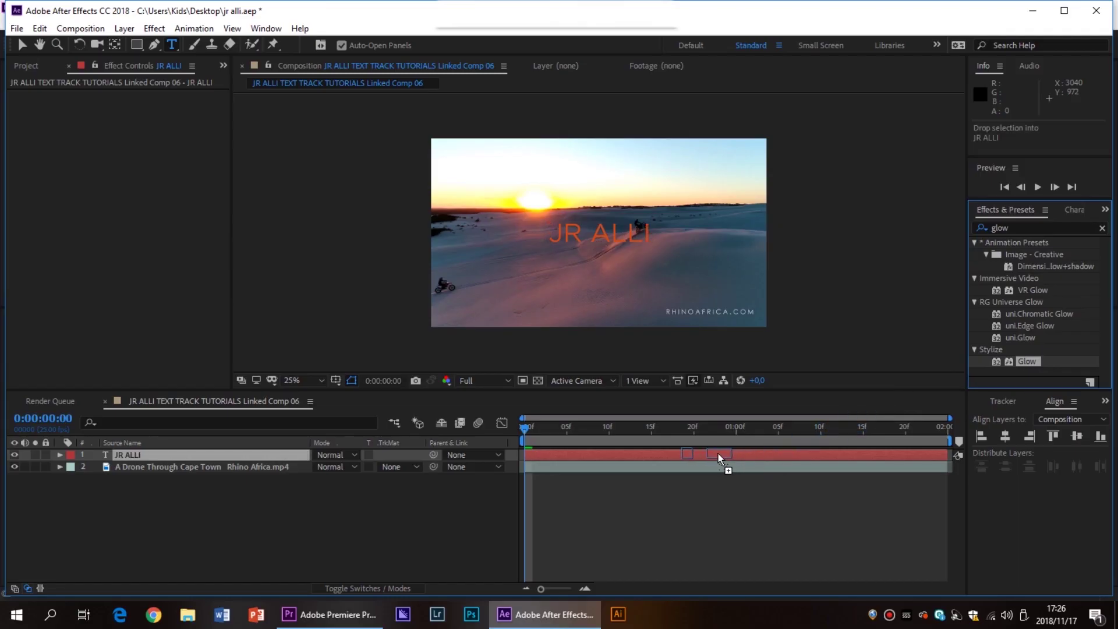
{"action": "left_click_drag", "start_coordinate": [718, 454], "coordinate": [720, 454]}
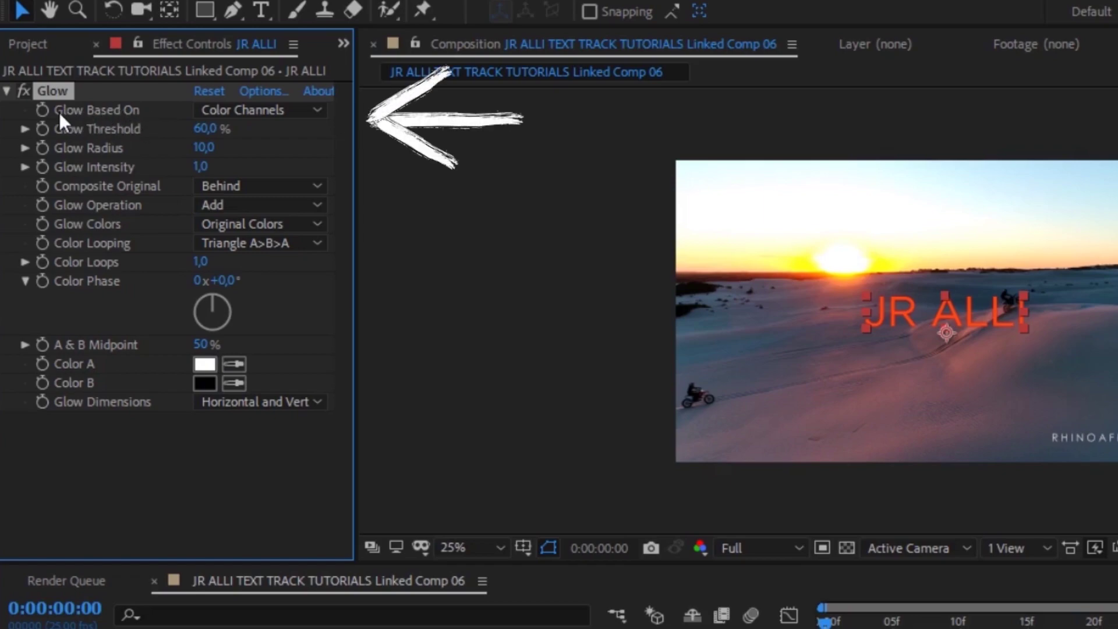
- Base the glow on the Alpha Channel with radius 300 and intensity 2,5
{"action": "left_click", "coordinate": [239, 109]}
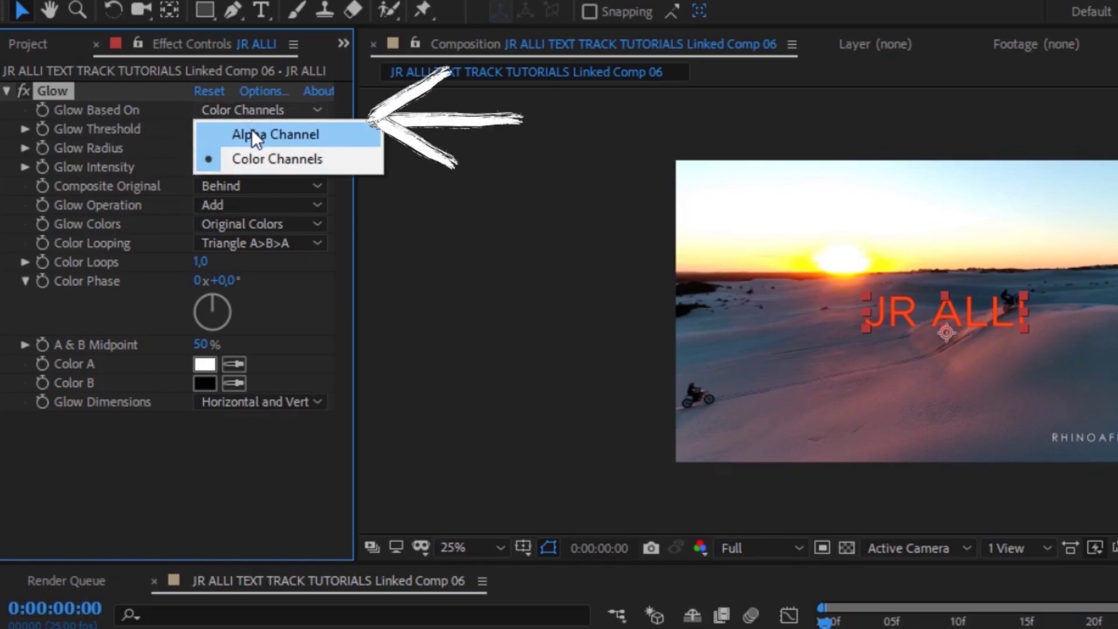
{"action": "left_click", "coordinate": [252, 133]}
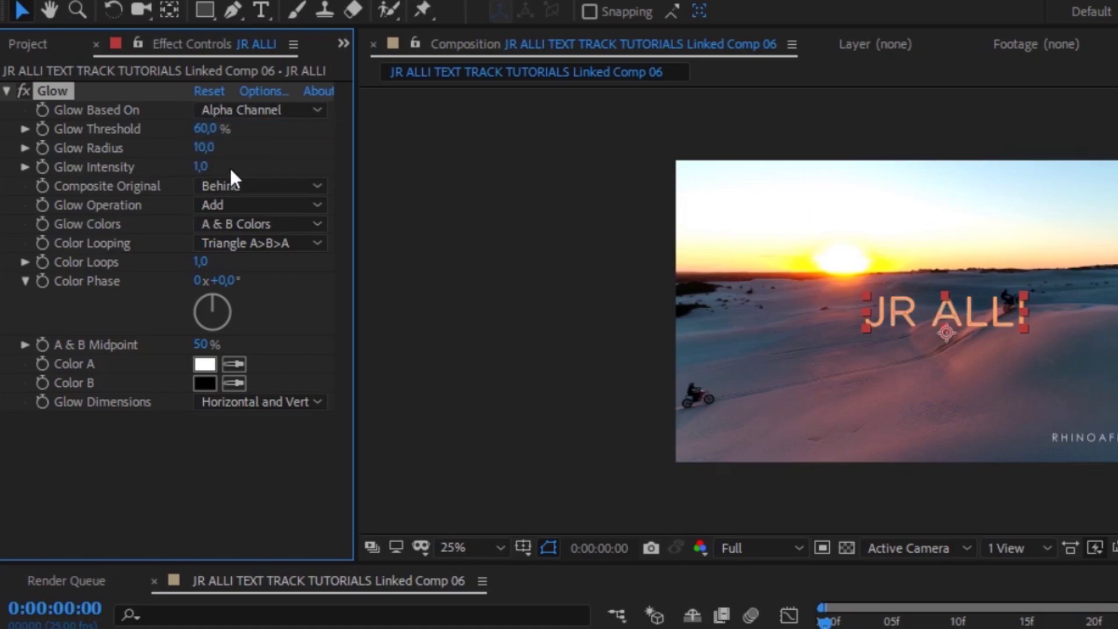
{"action": "left_click", "coordinate": [205, 148]}
{"action": "type", "text": "300"}
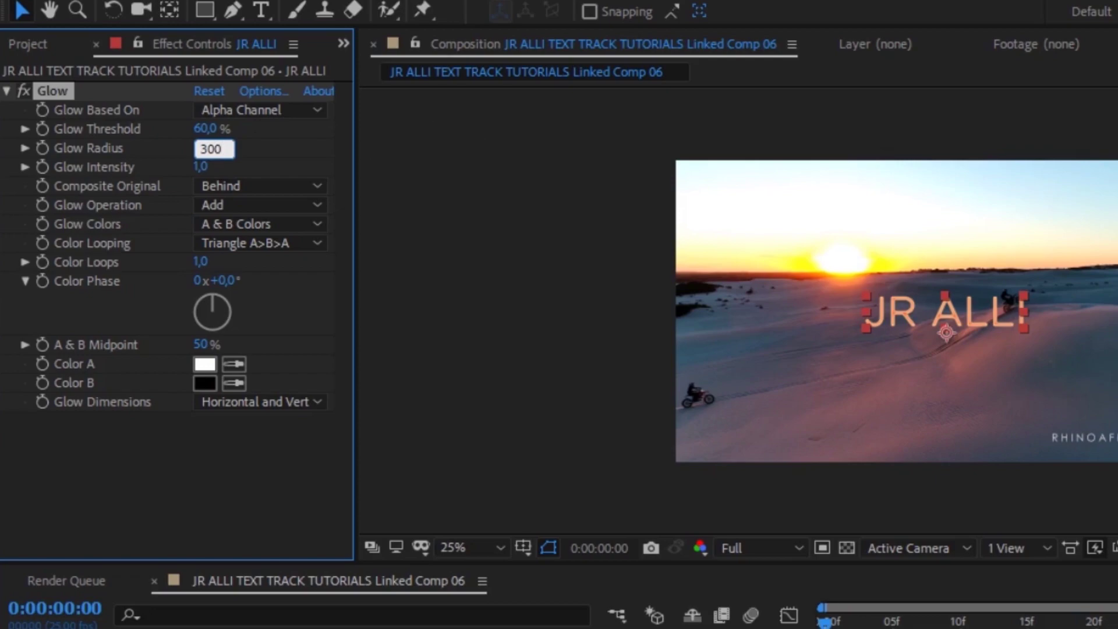
{"action": "left_click", "coordinate": [199, 166]}
{"action": "type", "text": "2,5"}
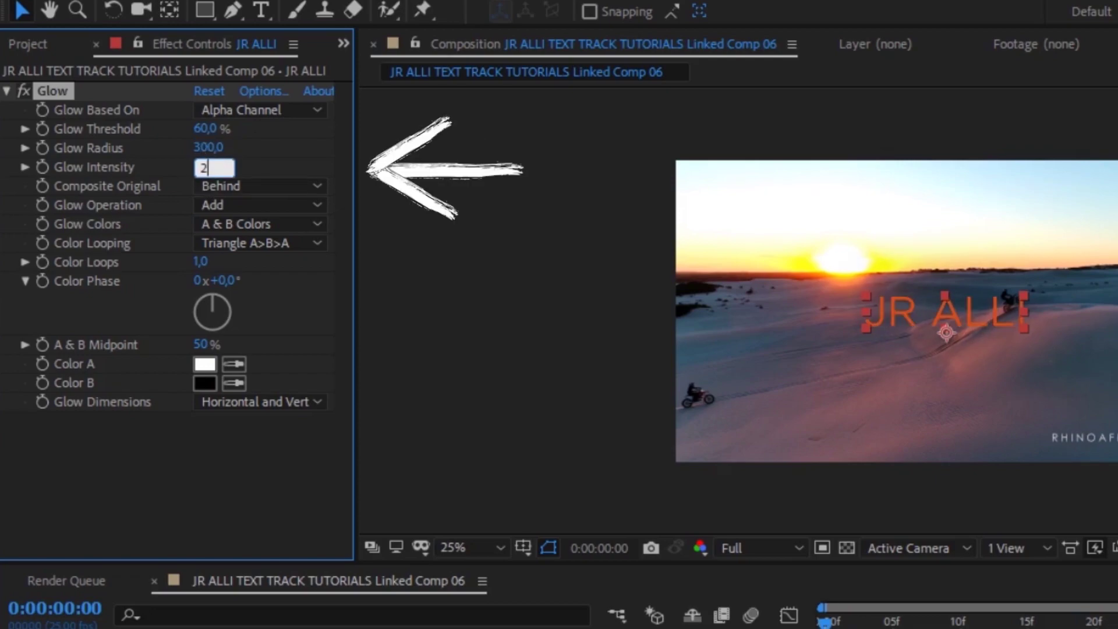
{"action": "key", "text": "Return"}
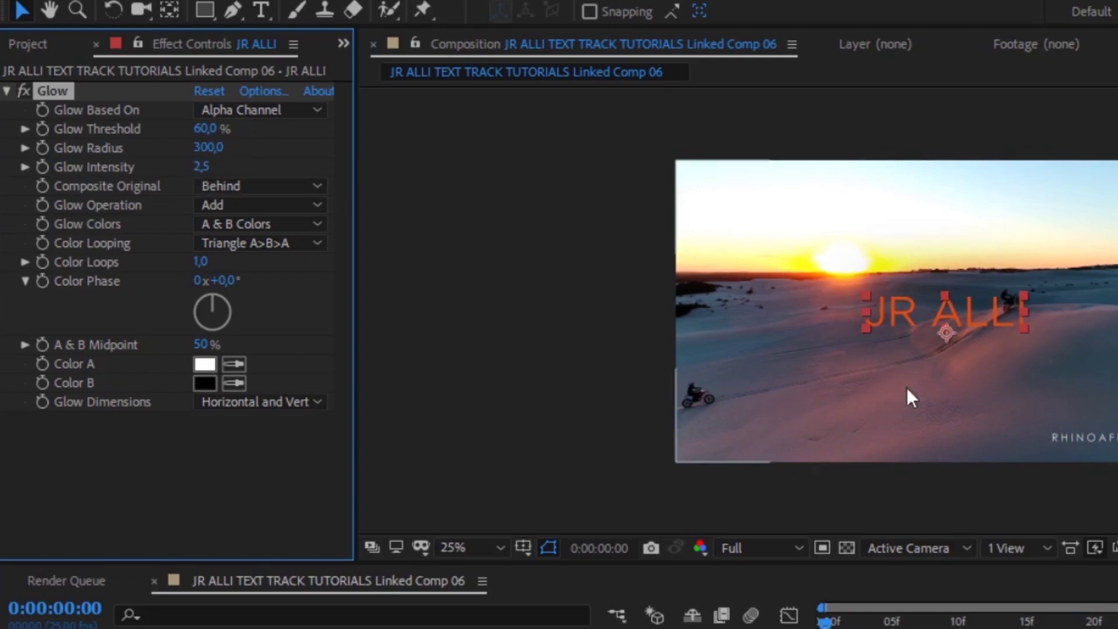
- Eyedrop yellow from the sun for both glow Color A and Color B
{"action": "left_click", "coordinate": [225, 365]}
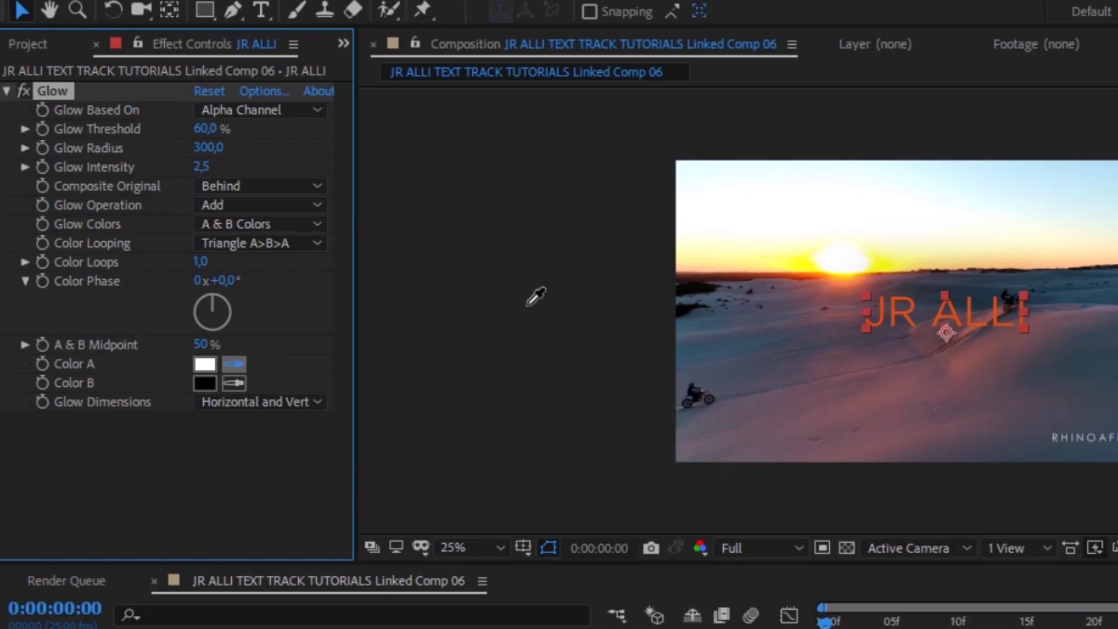
{"action": "left_click", "coordinate": [810, 272]}
{"action": "left_click", "coordinate": [234, 383]}
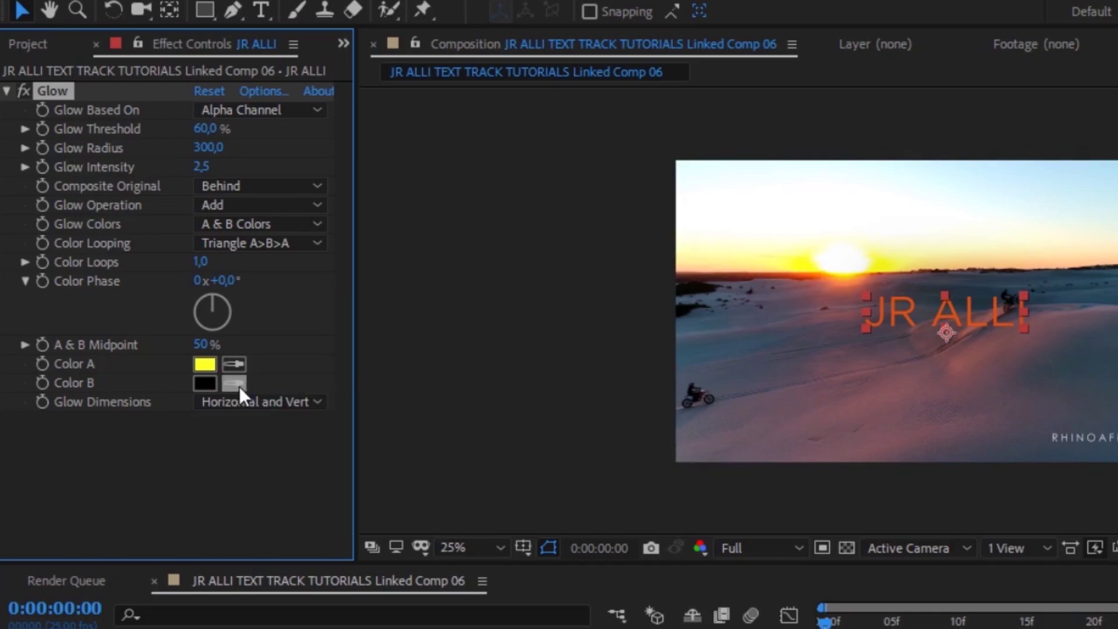
{"action": "left_click", "coordinate": [813, 267]}
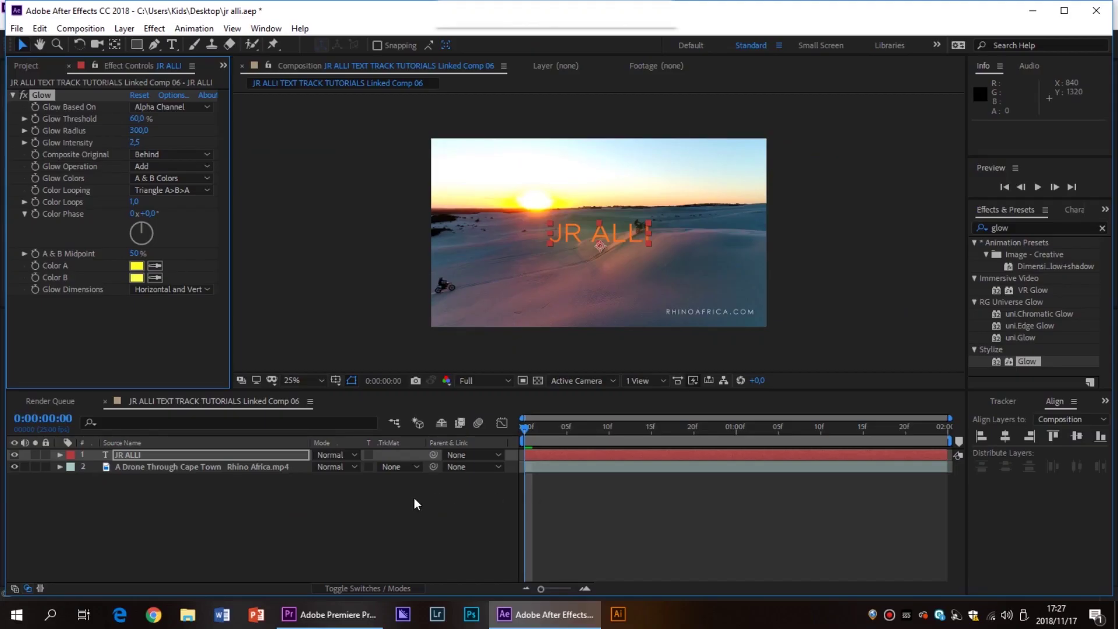
- Pre-compose the drone footage layer, moving all attributes into the new composition
{"action": "left_click", "coordinate": [372, 497]}
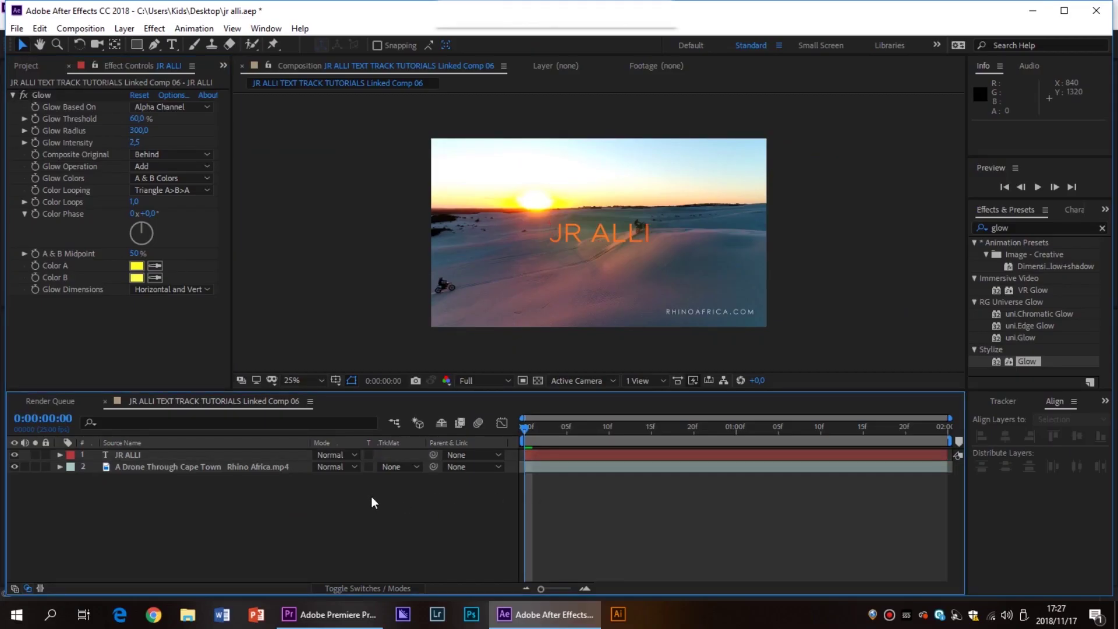
{"action": "left_click", "coordinate": [210, 467]}
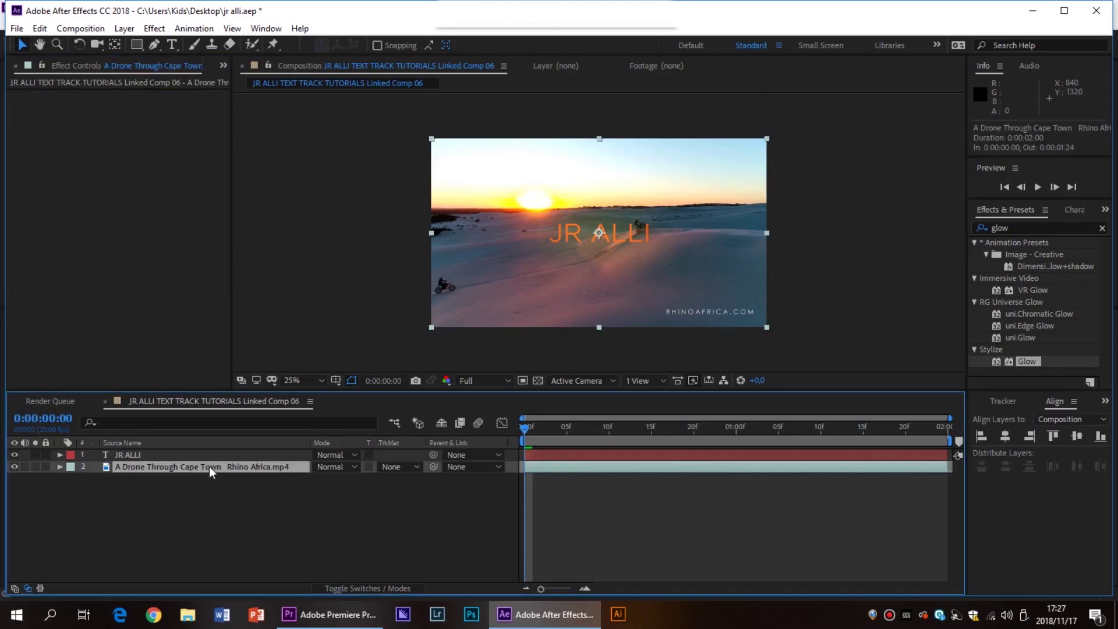
{"action": "right_click", "coordinate": [209, 467]}
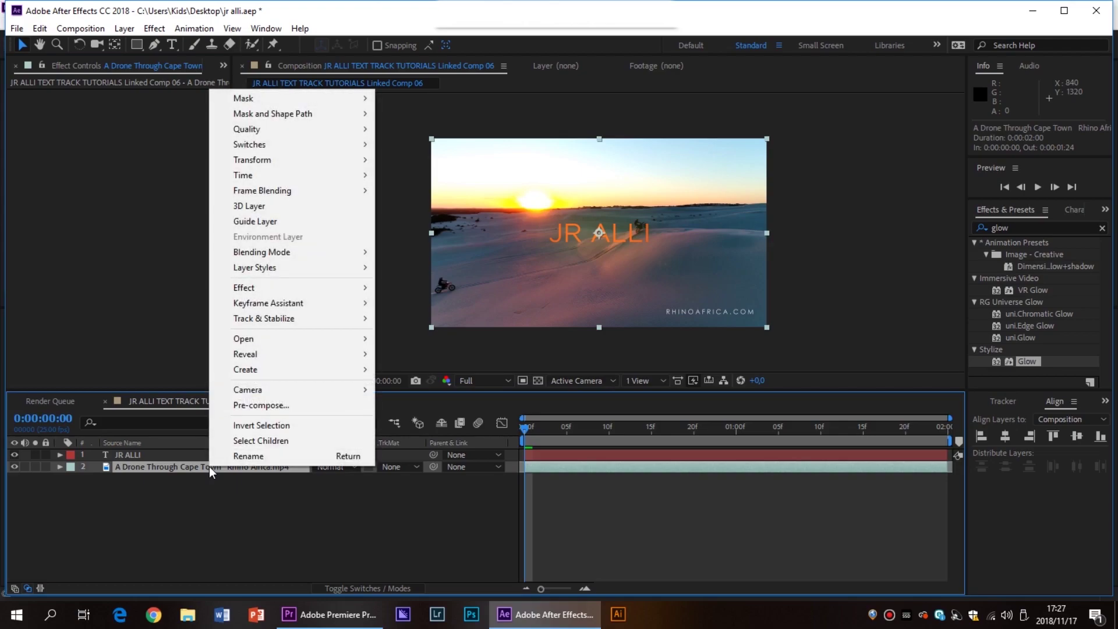
{"action": "left_click", "coordinate": [232, 402]}
{"action": "left_click", "coordinate": [467, 318]}
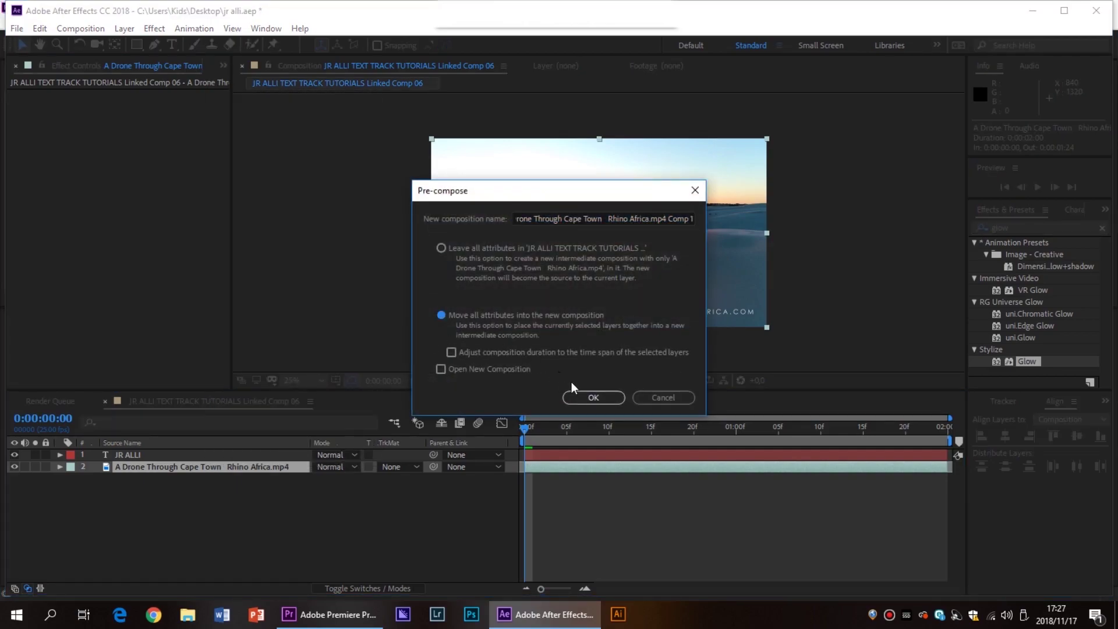
{"action": "left_click", "coordinate": [587, 397]}
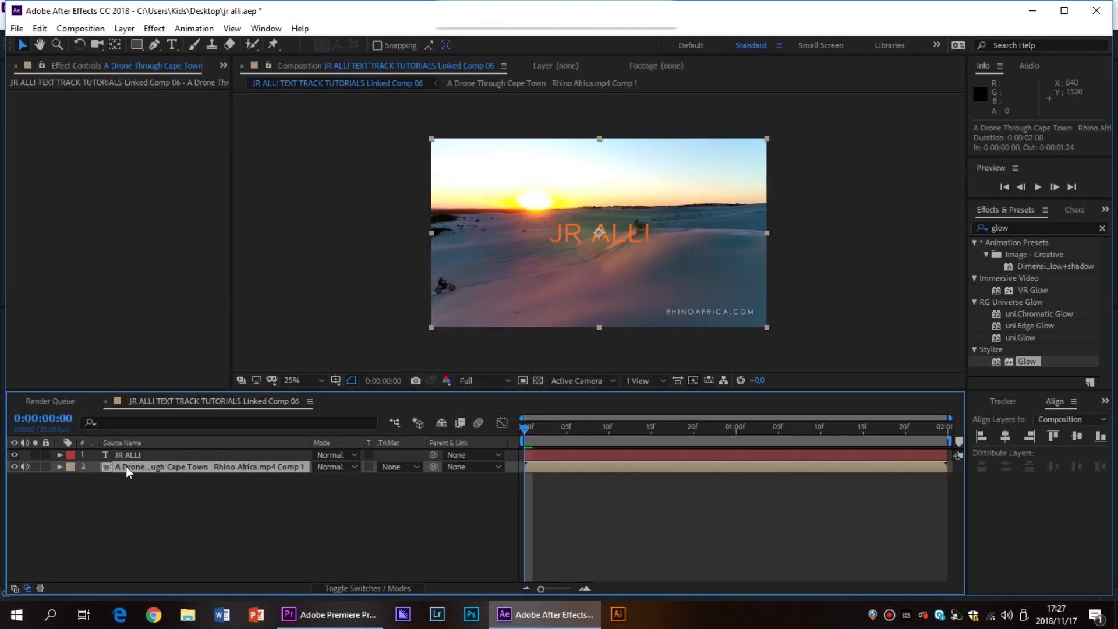
- Run Track & Stabilize > Track Camera on the footage layer
{"action": "right_click", "coordinate": [126, 467]}
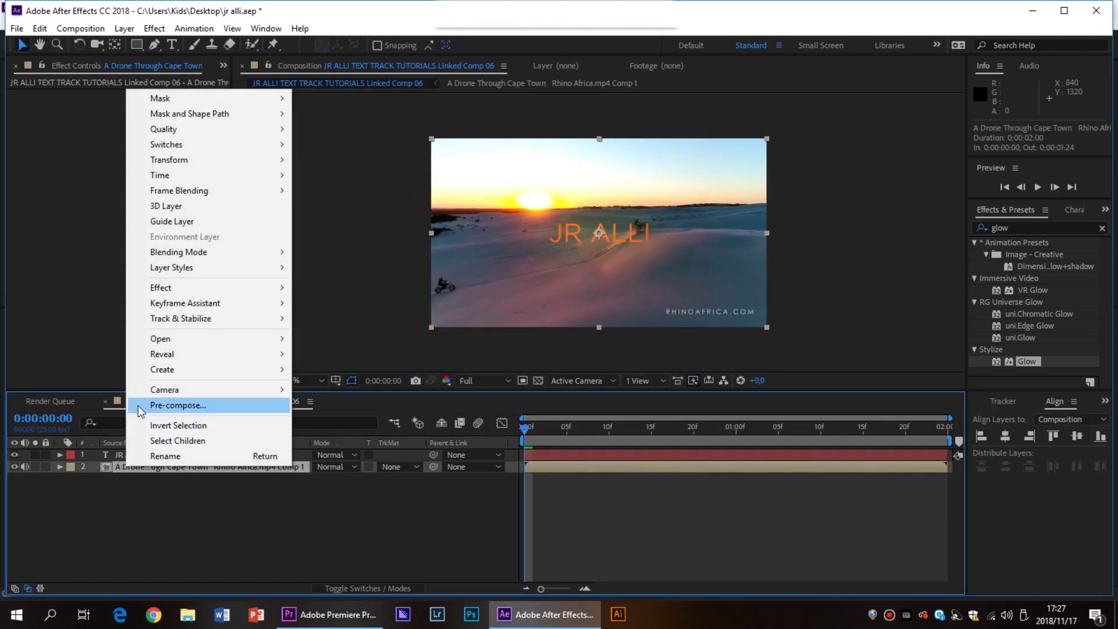
{"action": "mouse_move", "coordinate": [146, 320]}
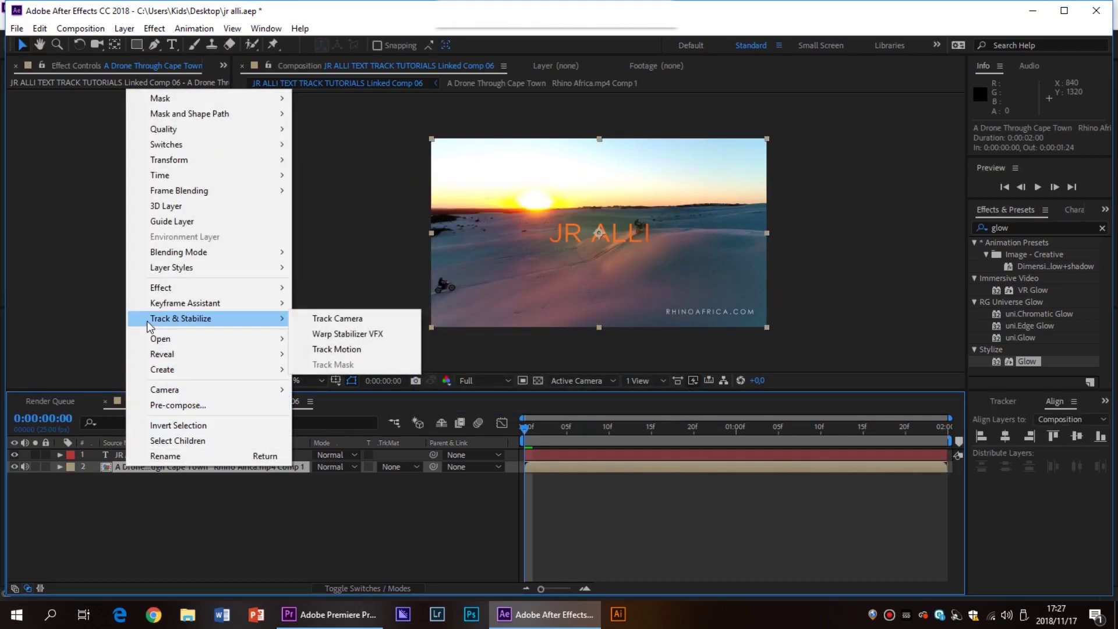
{"action": "left_click", "coordinate": [298, 319]}
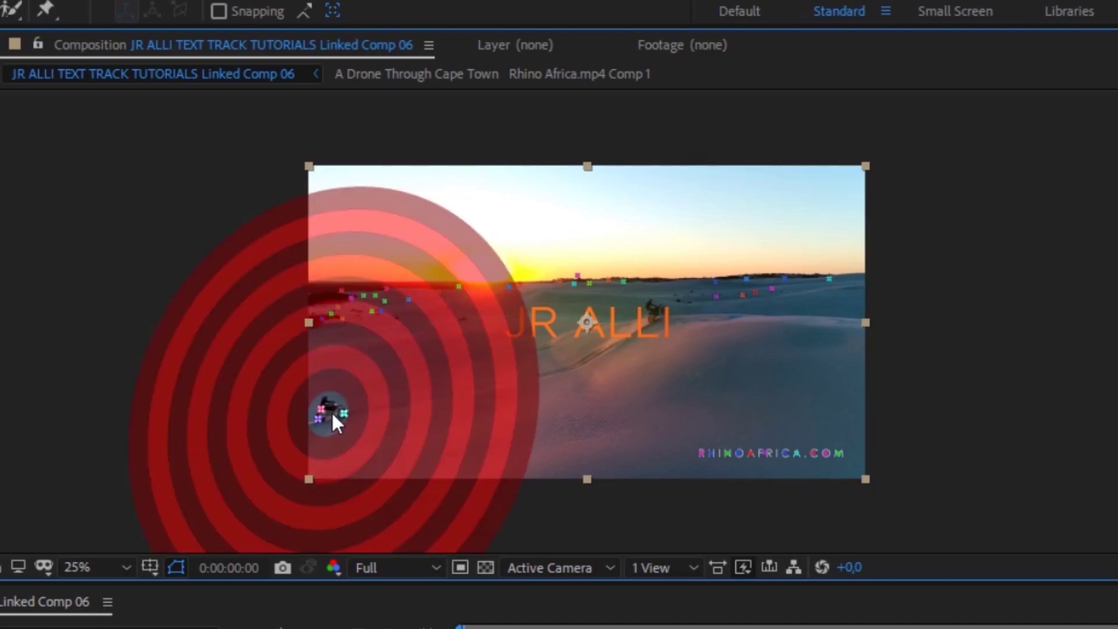
- Create a solid and camera from the track points beside the motorcyclist
{"action": "right_click", "coordinate": [333, 415]}
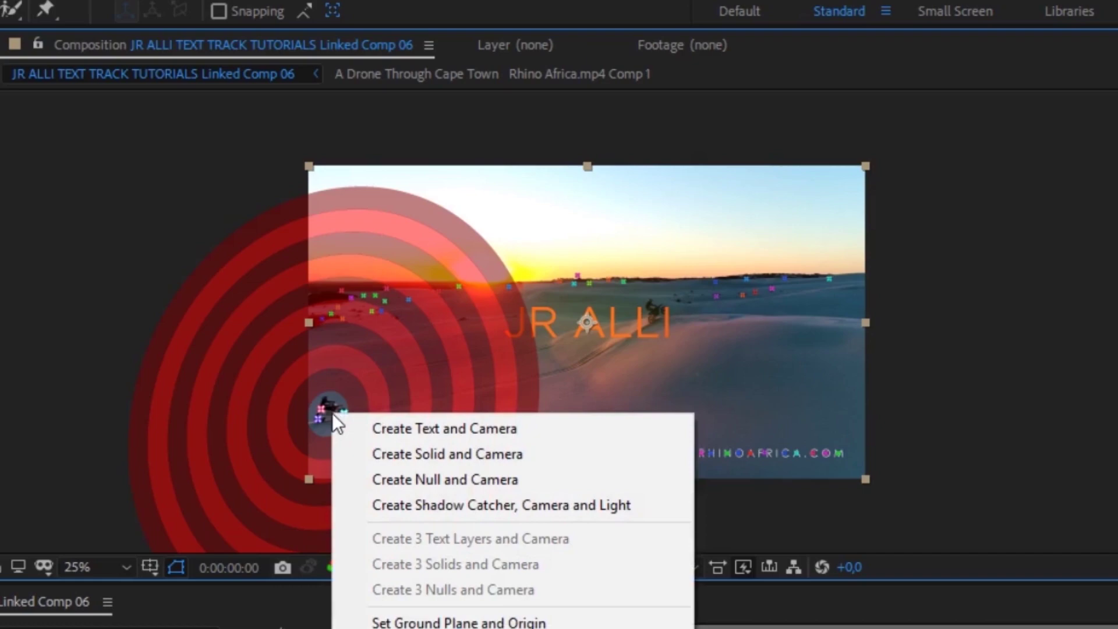
{"action": "left_click", "coordinate": [349, 454]}
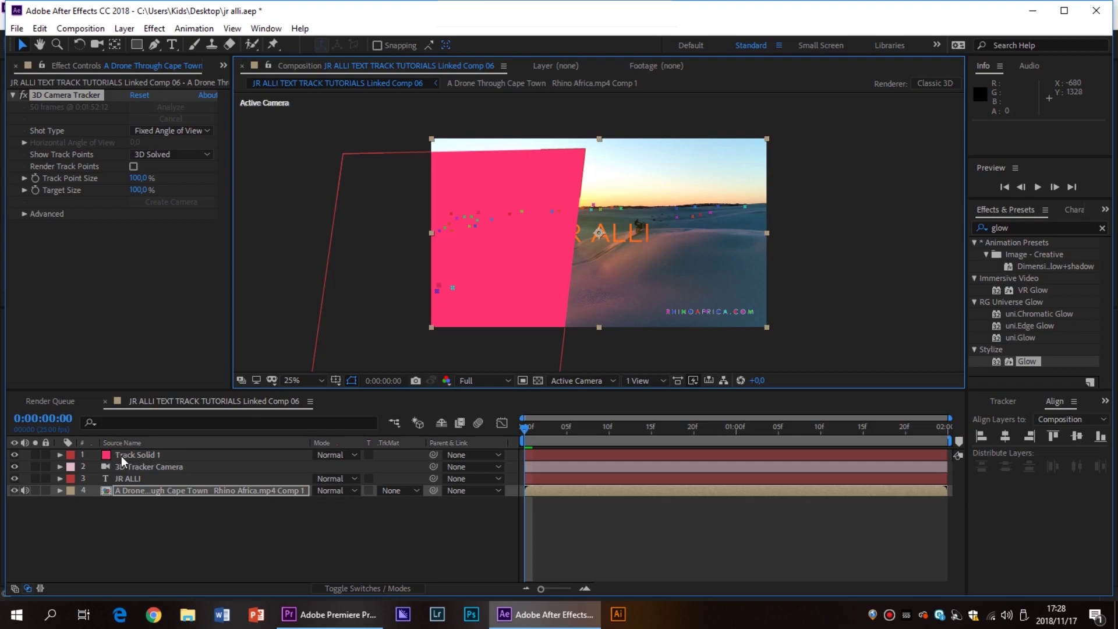
- Pre-compose Track Solid 1 as 'Track Solid 1 Comp 1', leaving all attributes in the main comp
{"action": "right_click", "coordinate": [121, 456]}
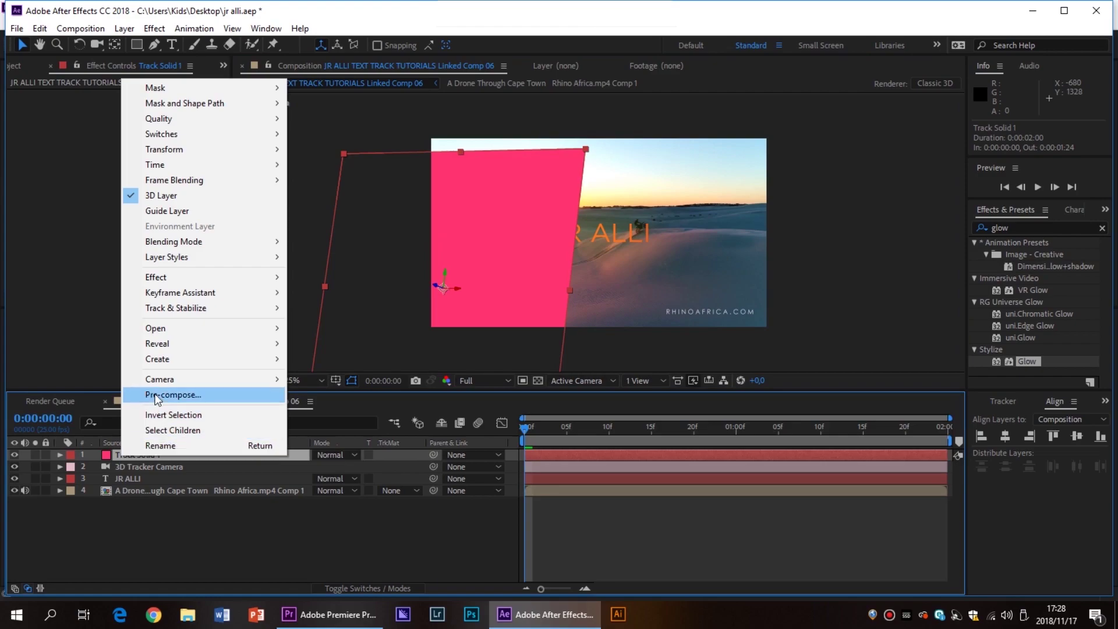
{"action": "left_click", "coordinate": [155, 394]}
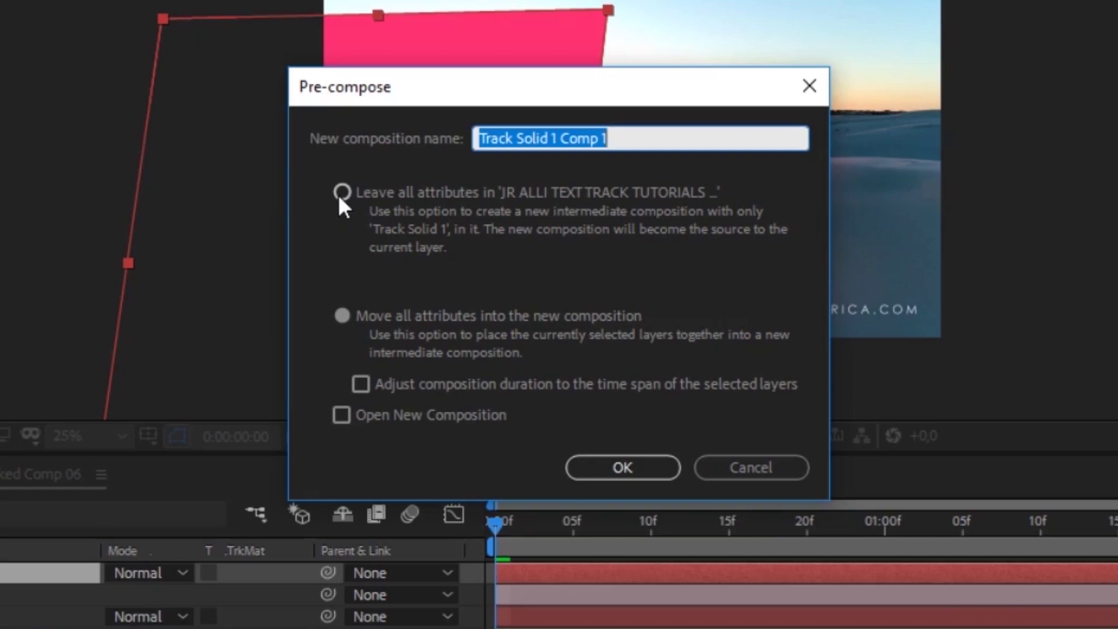
{"action": "left_click", "coordinate": [340, 195]}
{"action": "left_click", "coordinate": [627, 472]}
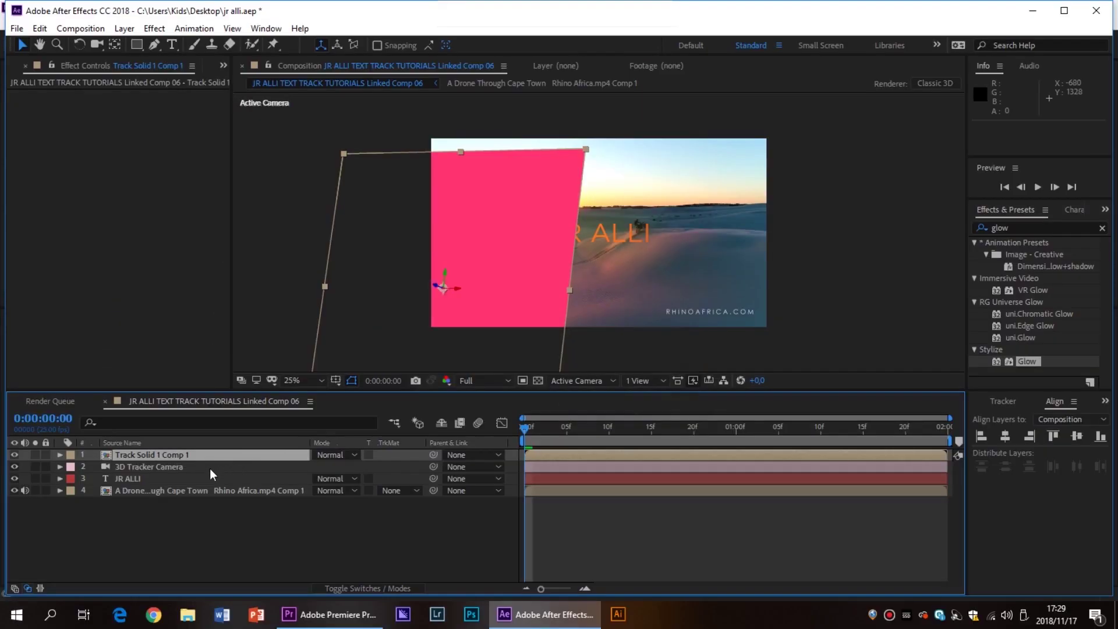
{"action": "left_click", "coordinate": [152, 478]}
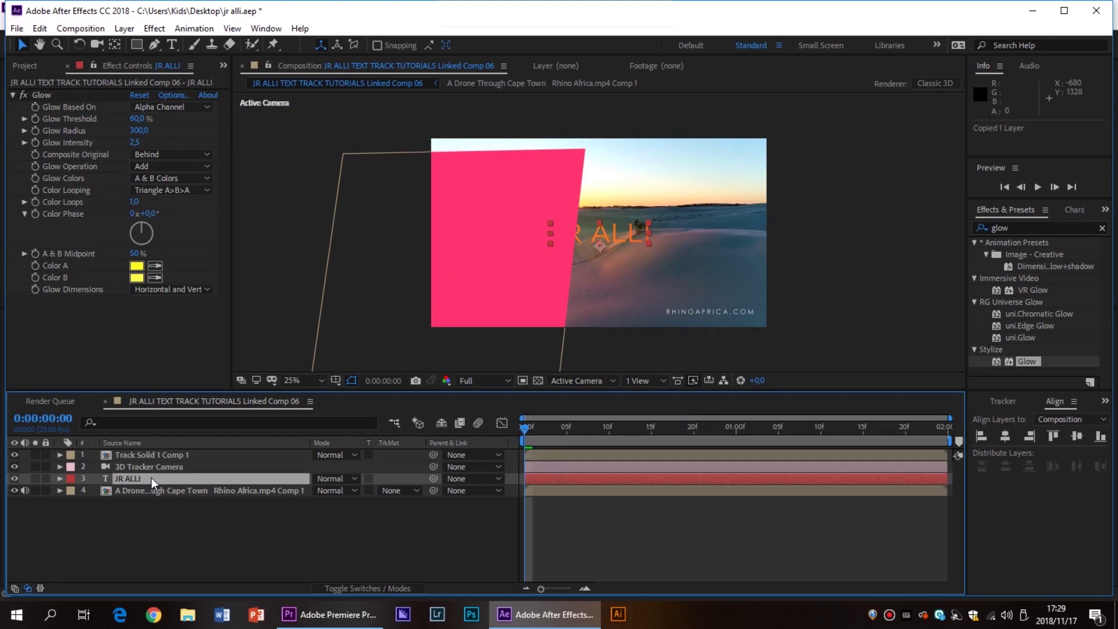
- Cut the JR ALLI layer and paste it inside Track Solid 1 Comp 1
{"action": "key", "text": "Delete"}
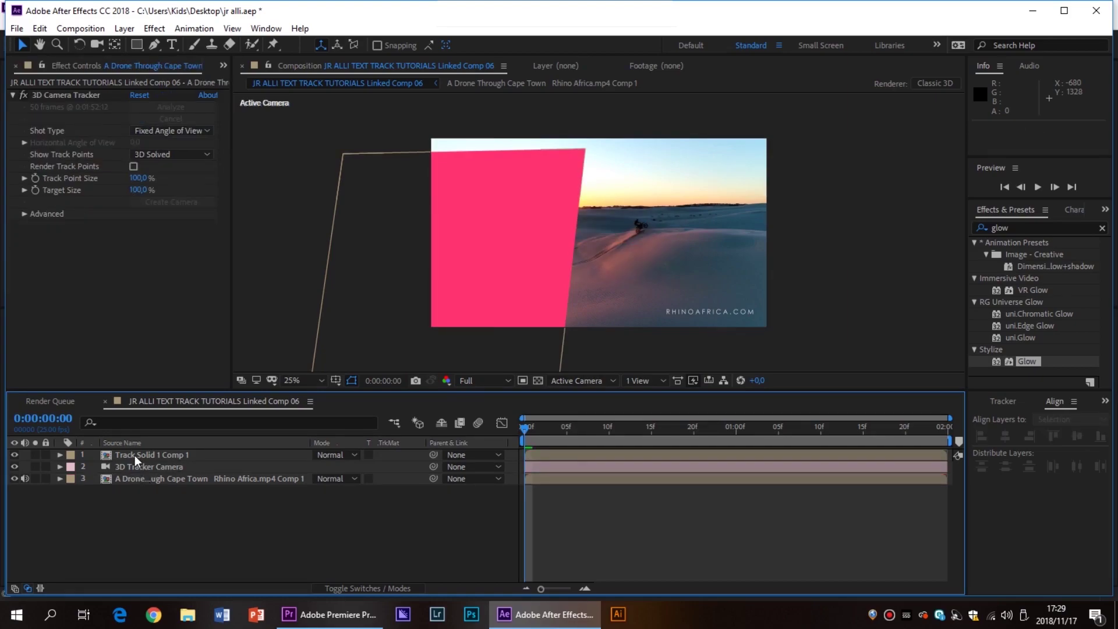
{"action": "double_click", "coordinate": [135, 455]}
{"action": "right_click", "coordinate": [133, 480]}
{"action": "left_click", "coordinate": [127, 487]}
{"action": "key", "text": "ctrl+v"}
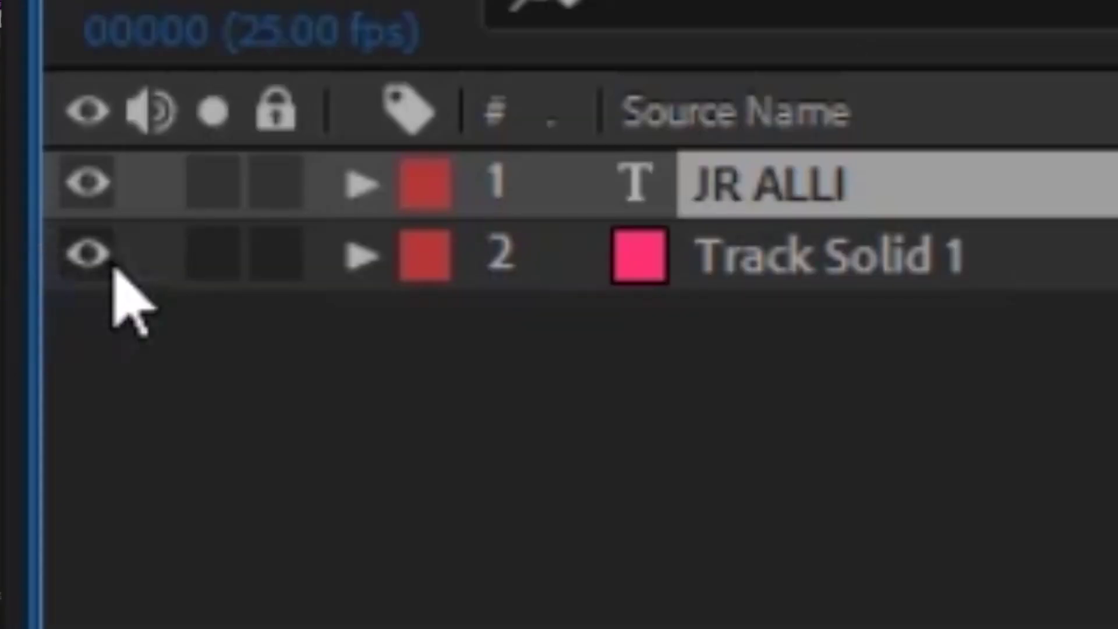
- Hide Track Solid 1, centre the JR ALLI text, and return to the main comp
{"action": "left_click", "coordinate": [16, 468]}
{"action": "left_click_drag", "start_coordinate": [648, 233], "coordinate": [587, 235]}
{"action": "left_click", "coordinate": [367, 403]}
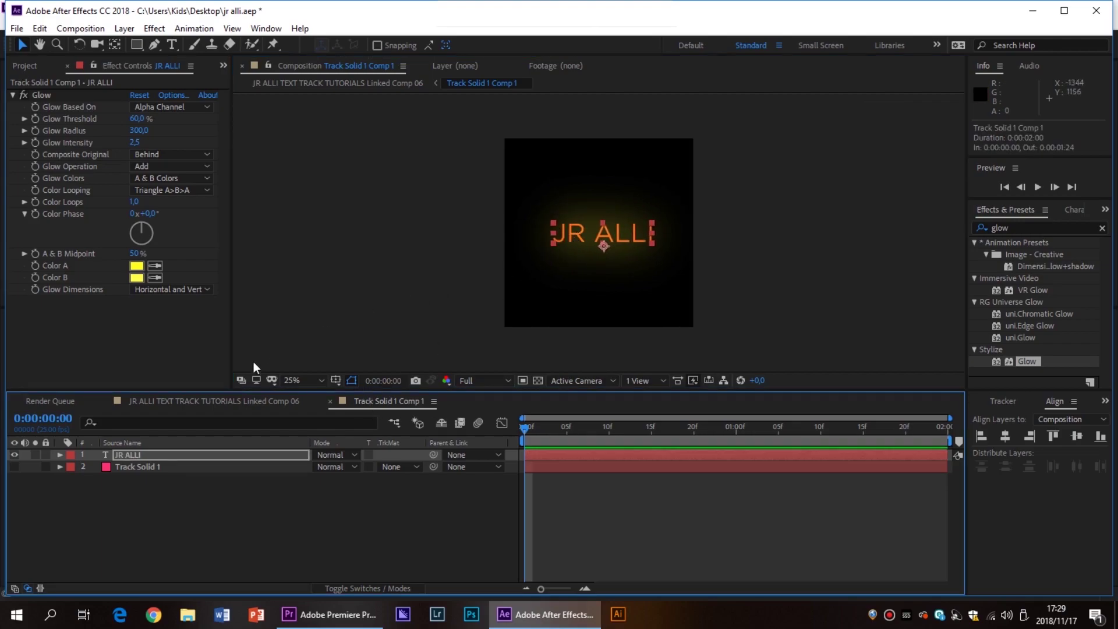
{"action": "left_click", "coordinate": [241, 401]}
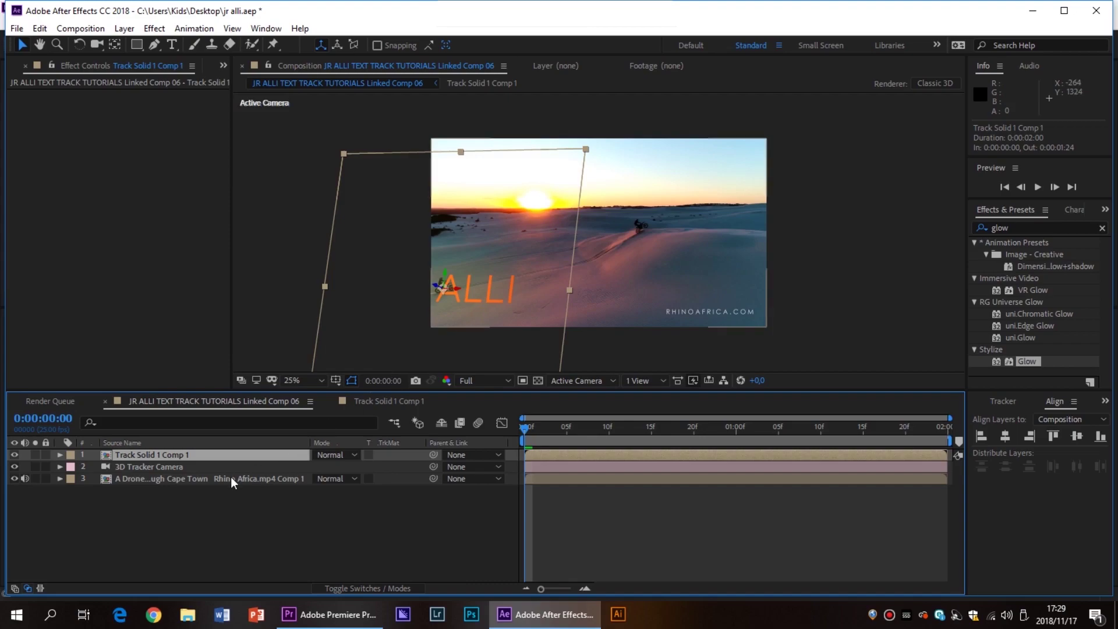
- Scale the Track Solid 1 Comp 1 layer to 54% and move it left beside the rider
{"action": "key", "text": "s"}
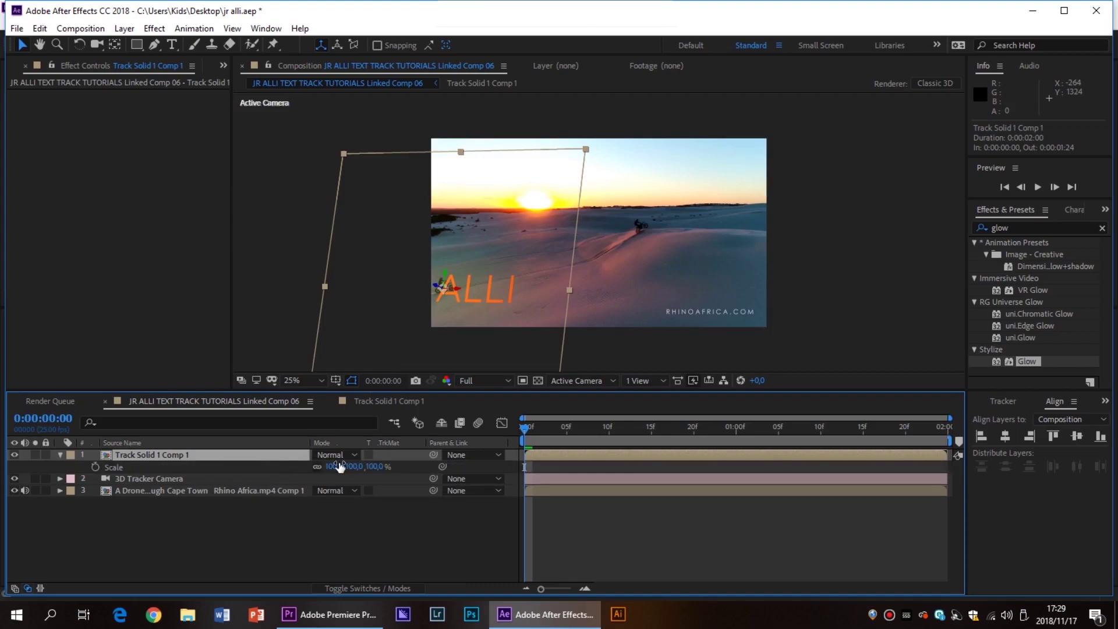
{"action": "left_click_drag", "start_coordinate": [340, 466], "coordinate": [310, 474]}
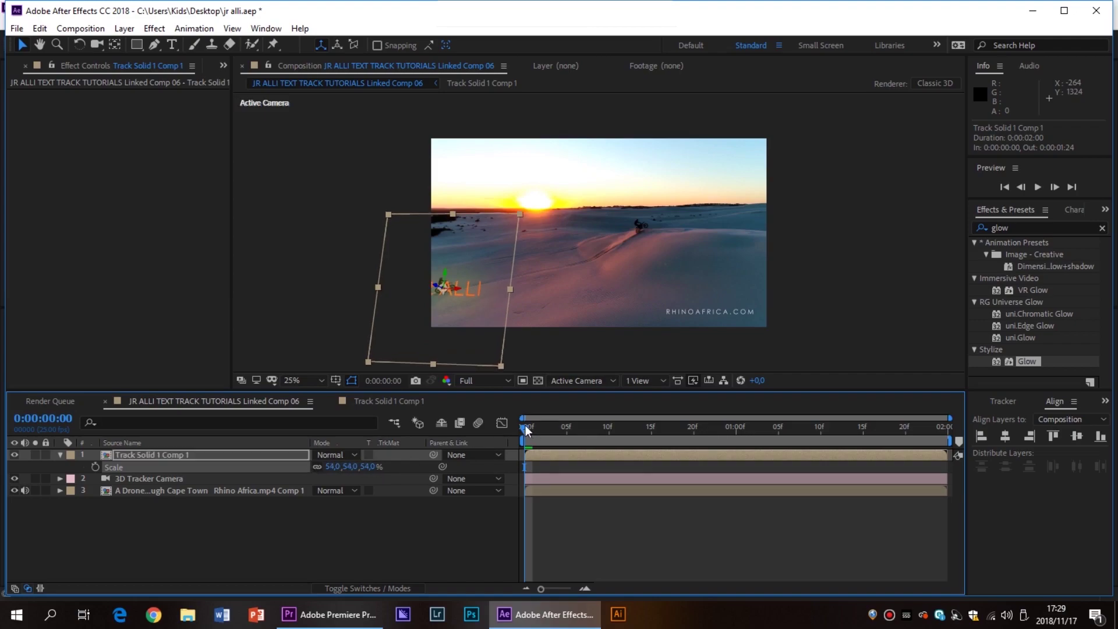
{"action": "left_click_drag", "start_coordinate": [526, 430], "coordinate": [721, 408]}
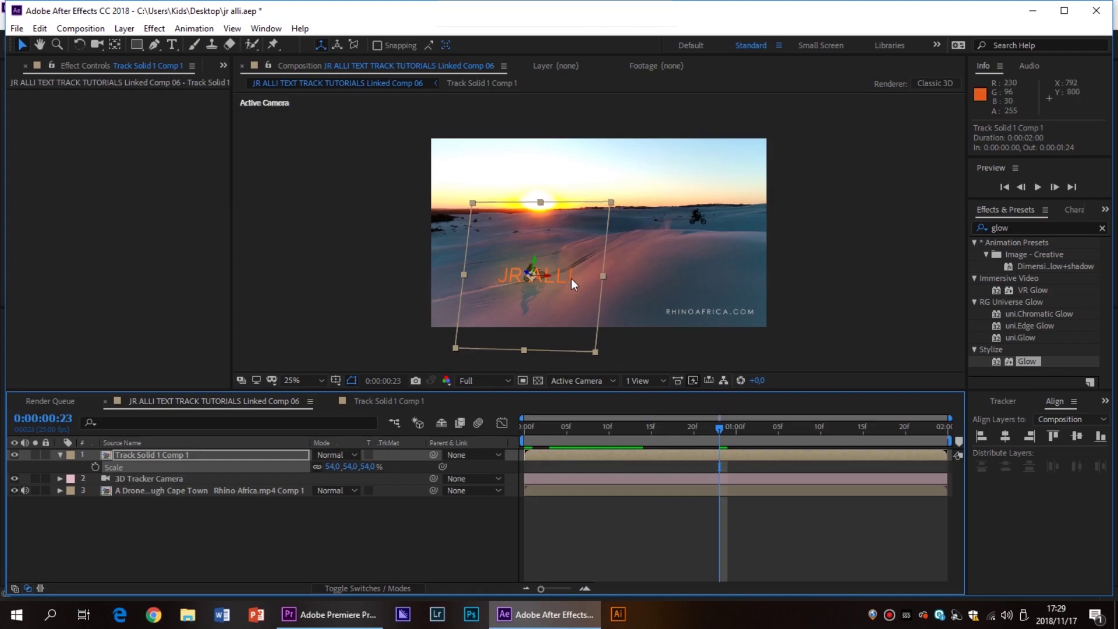
{"action": "left_click_drag", "start_coordinate": [571, 278], "coordinate": [510, 277]}
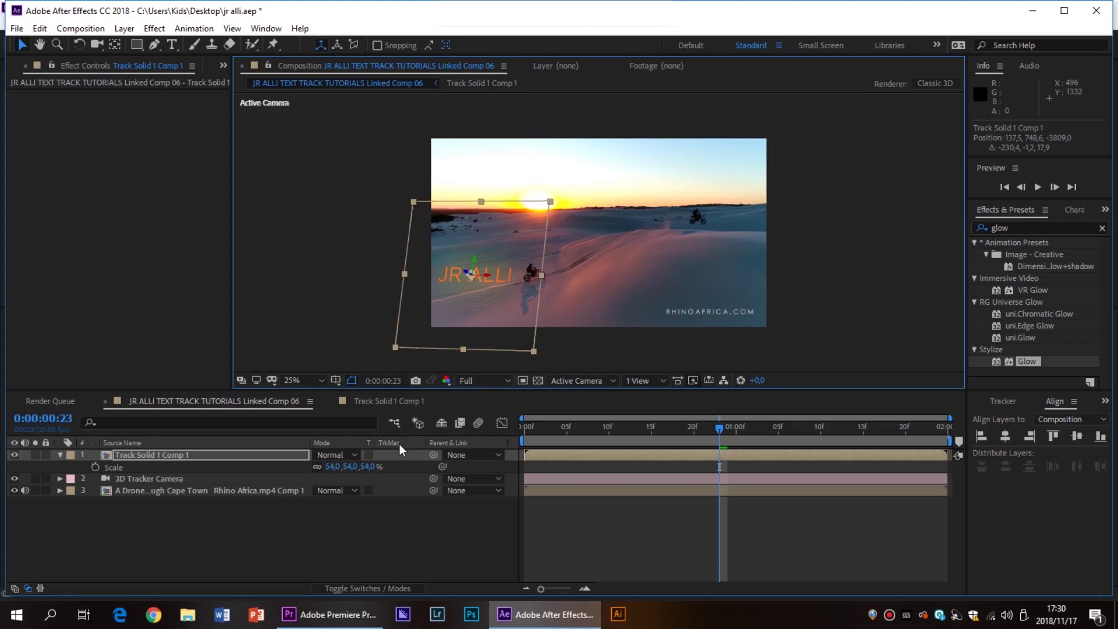
- Angle Track Solid 1 Comp 1 to X Rotation 18° and Y Rotation −24°, then preview the tracking
{"action": "key", "text": "r"}
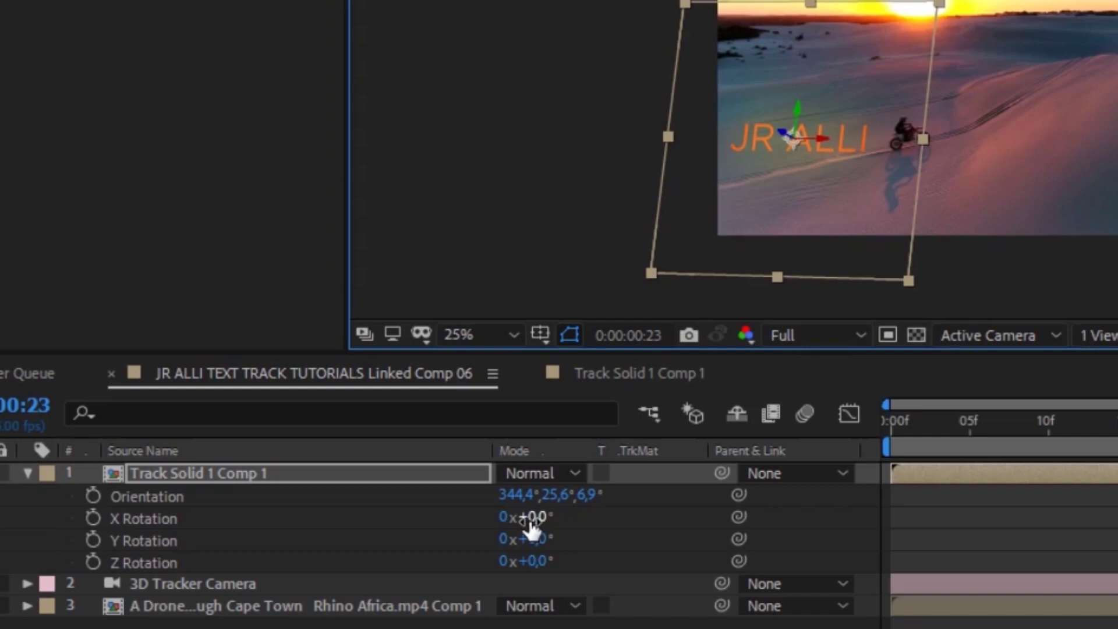
{"action": "left_click_drag", "start_coordinate": [531, 527], "coordinate": [512, 545]}
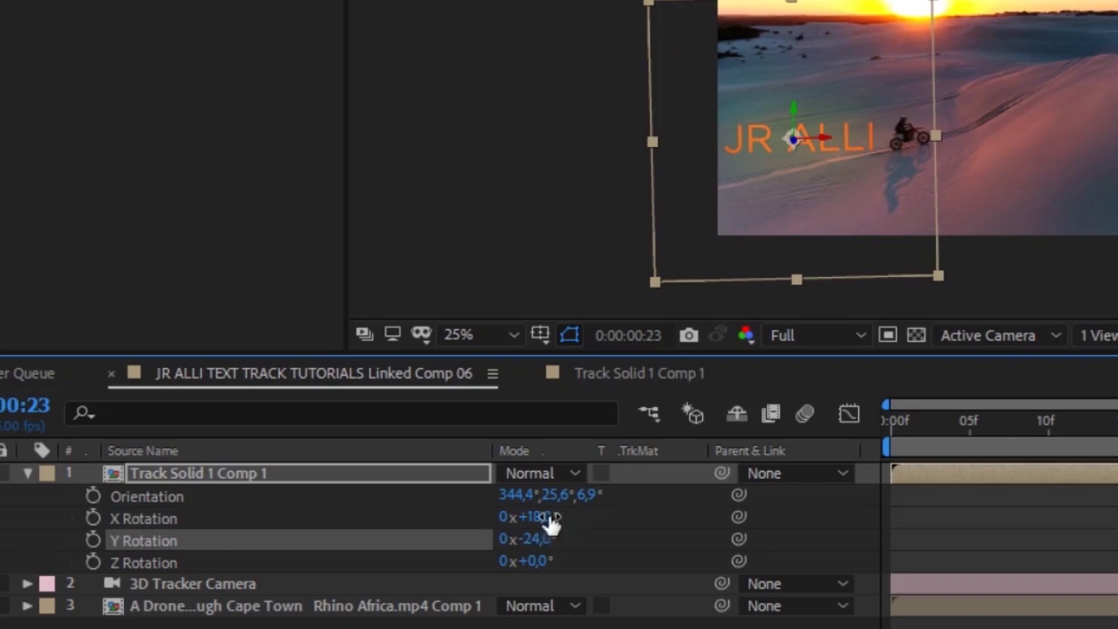
{"action": "key", "text": "space"}
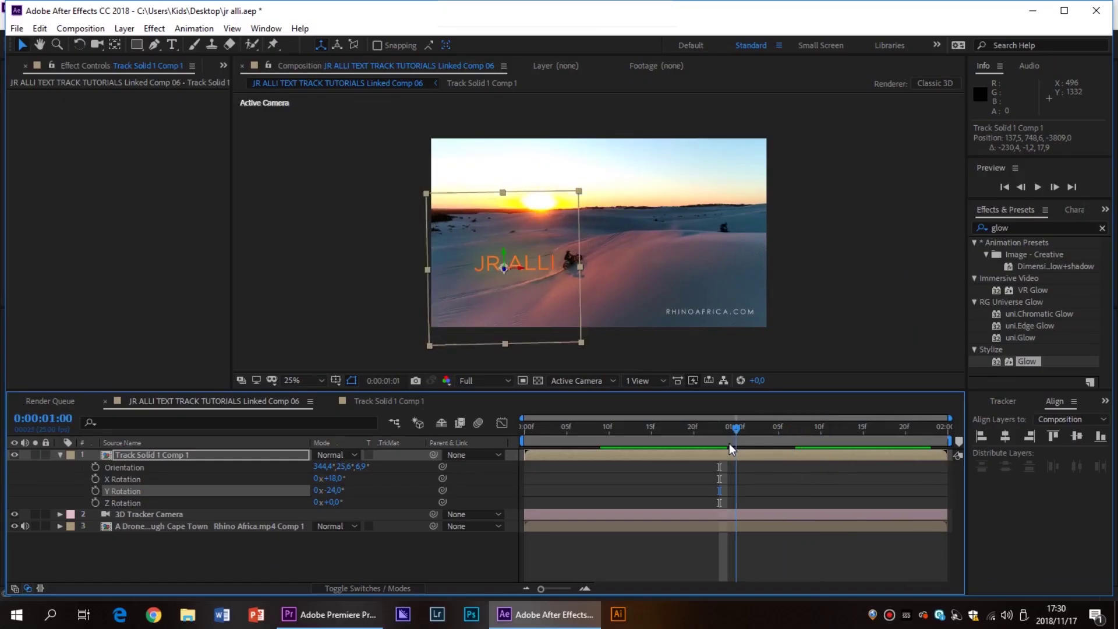
{"action": "mouse_move", "coordinate": [729, 443]}
{"action": "left_mouse_down"}
{"action": "mouse_move", "coordinate": [708, 448]}
{"action": "mouse_move", "coordinate": [743, 439]}
{"action": "left_mouse_up"}
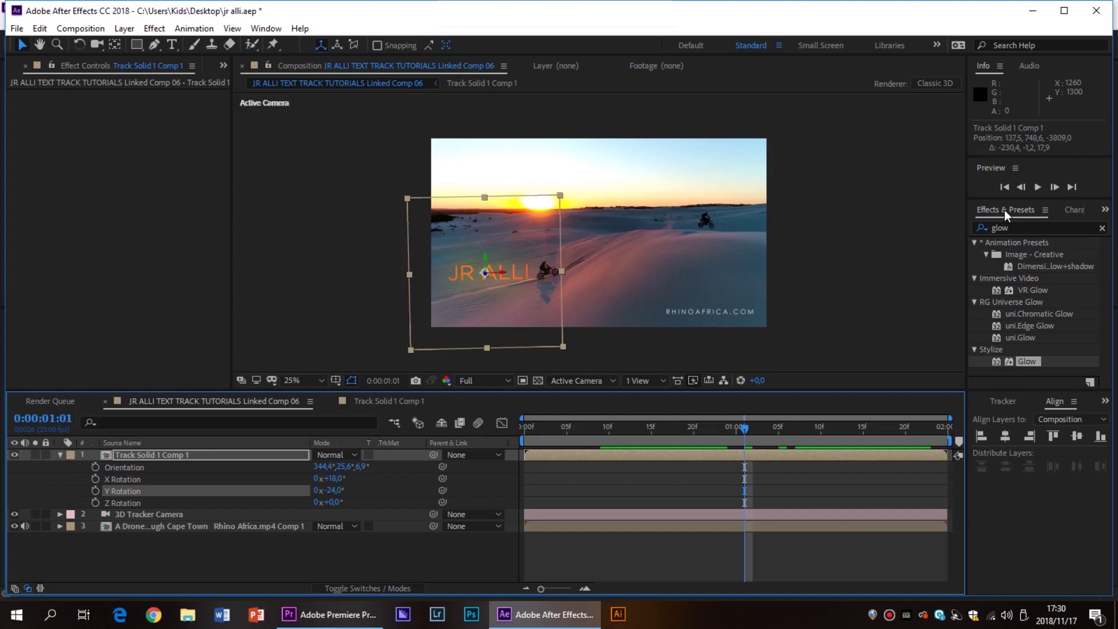
- Apply a default Glow (threshold 60%, radius 10) to the Track Solid 1 Comp 1 layer
{"action": "left_click_drag", "start_coordinate": [1029, 358], "coordinate": [730, 453]}
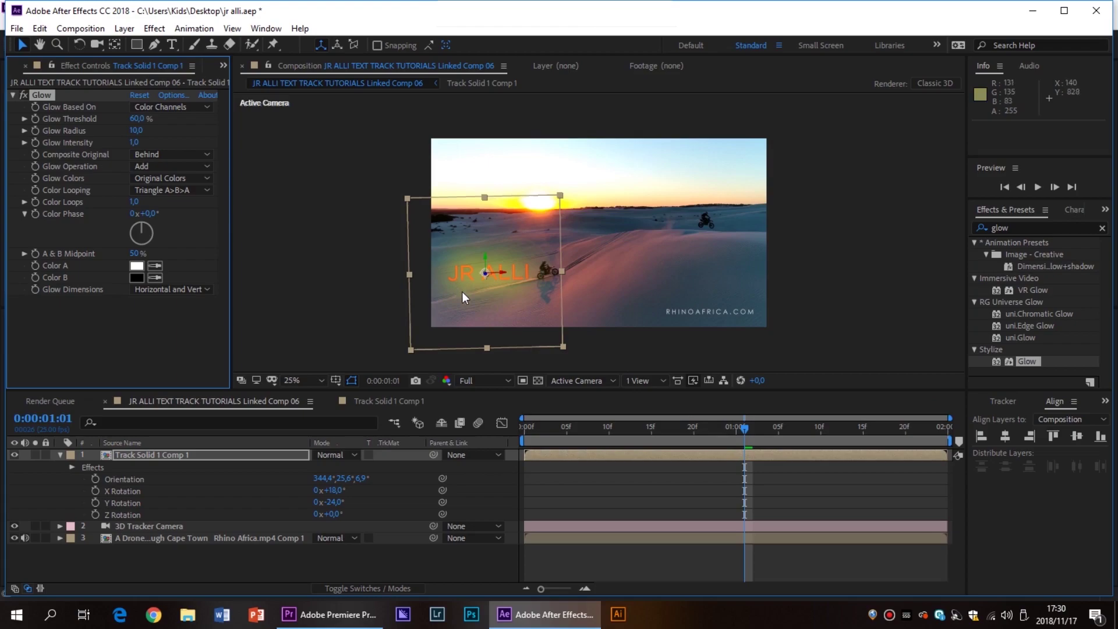